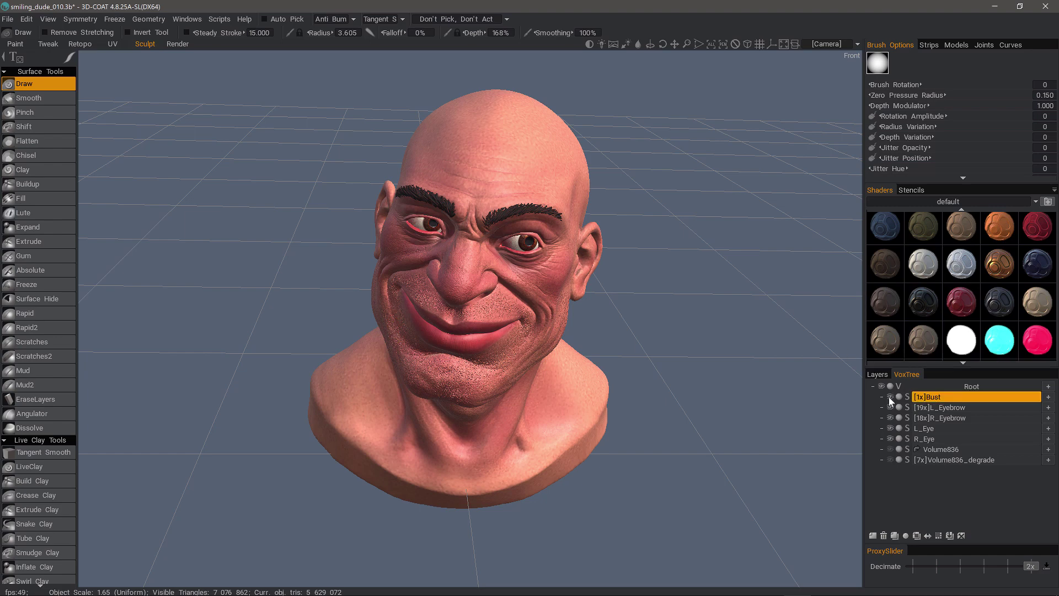
- Compare Volume836_degrade with the Bust by showing it, toggling the Bust's visibility, and hiding the degraded object again
left_click(889, 460)
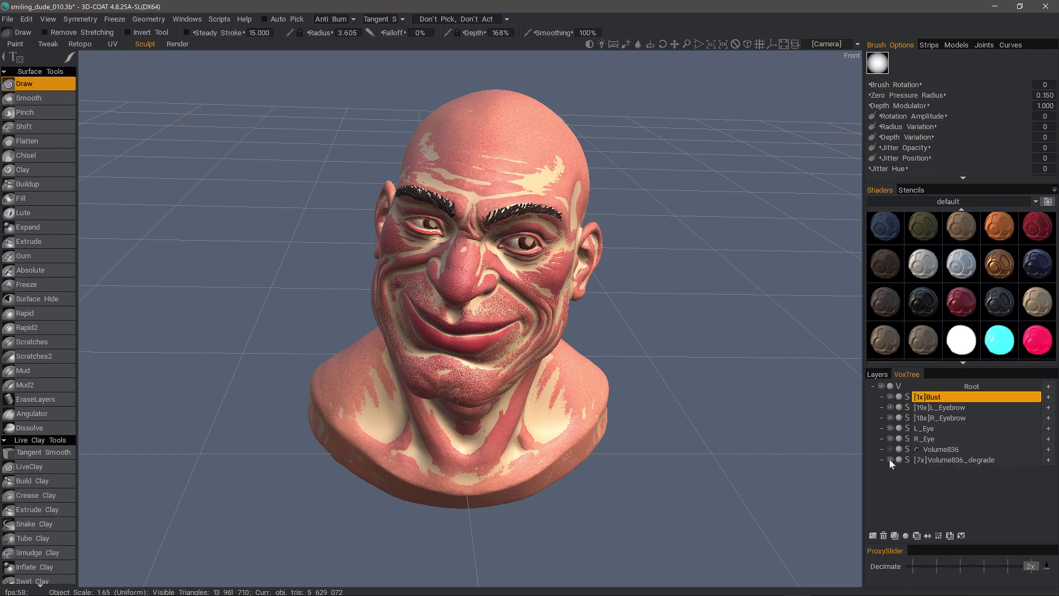
left_click(889, 397)
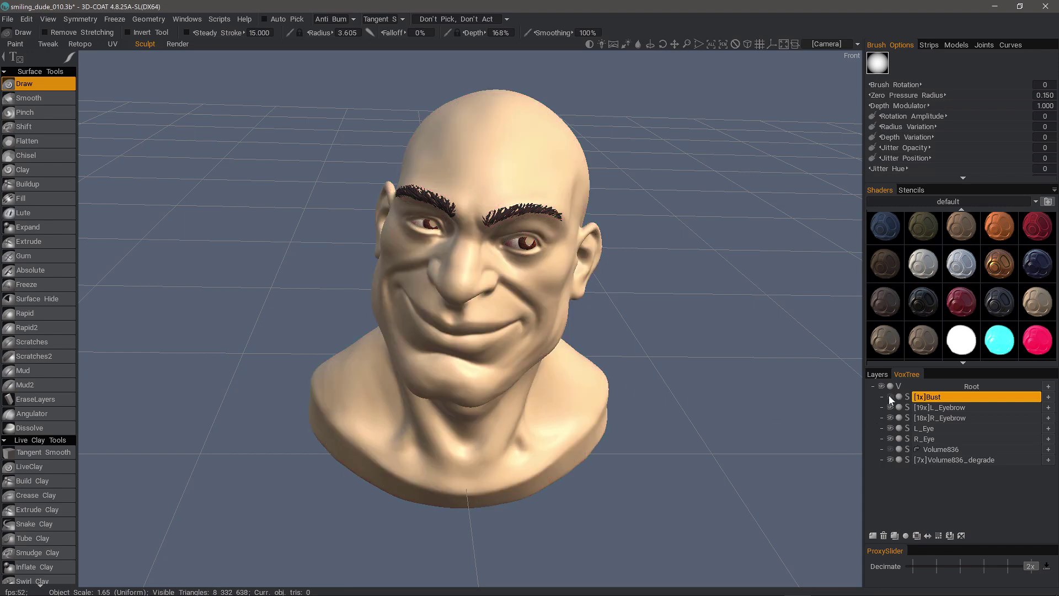
left_click(889, 397)
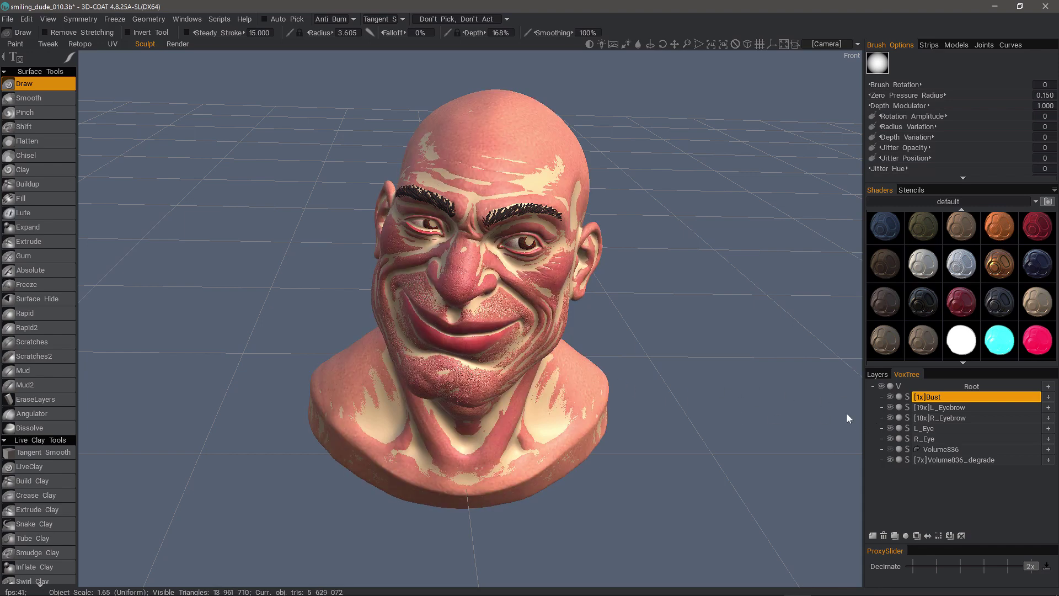
mouse_move(940, 396)
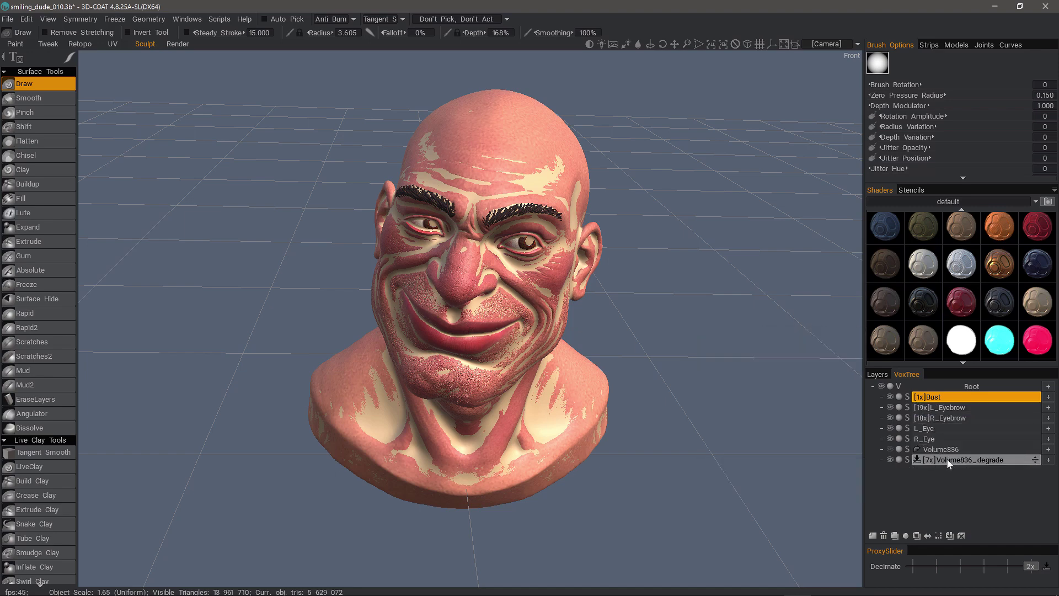
left_click(889, 460)
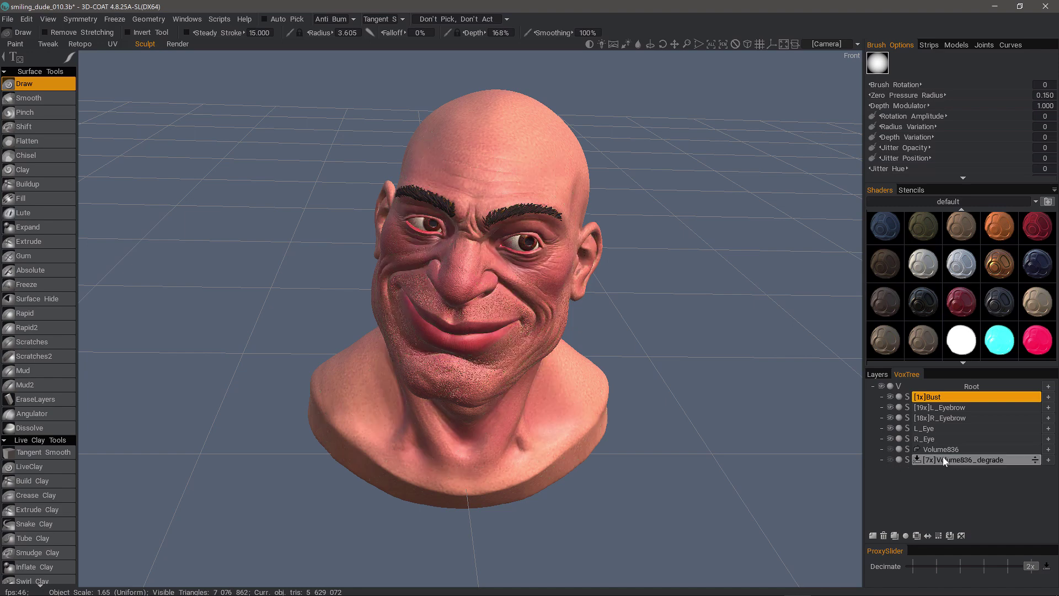
- Rename the Volume836_degrade object as Copy
double_click(958, 458)
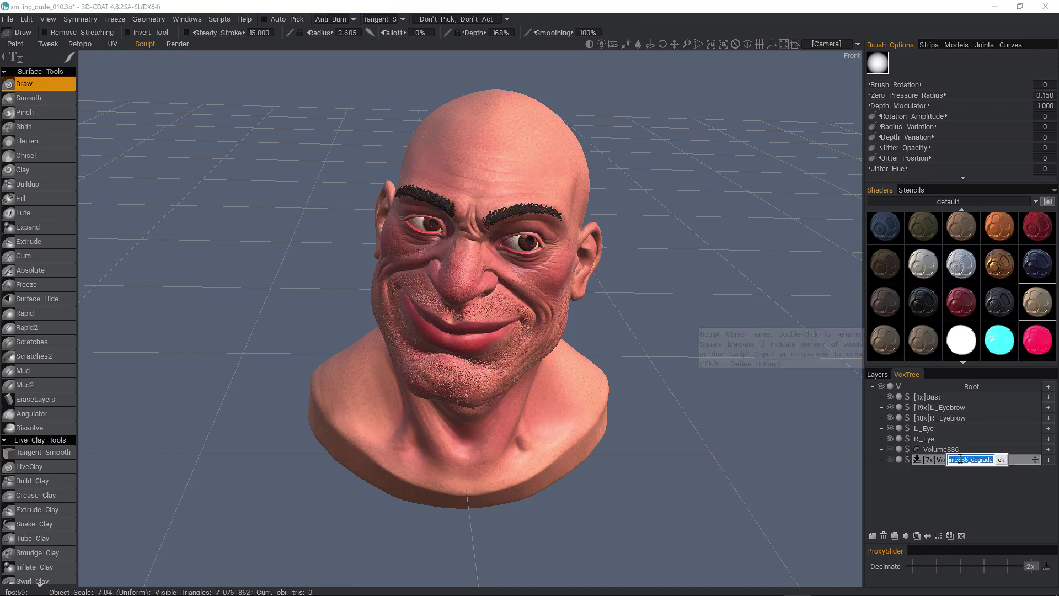
type("Copy")
key("Return")
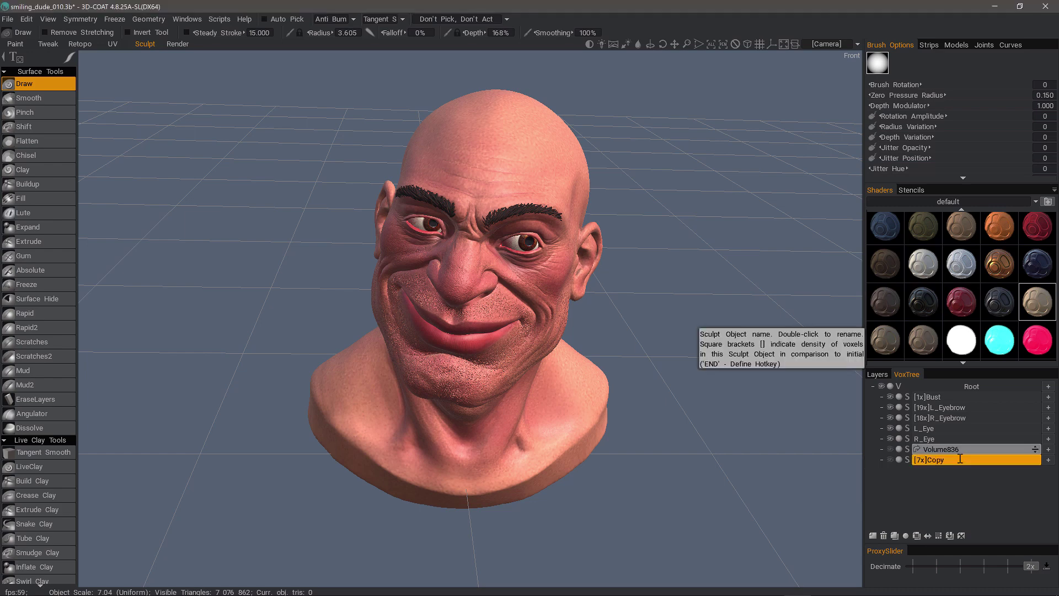
- Hide both eyes and eyebrows, toggle the Bust's visibility to identify each object, and show the eyebrows and eyes again
left_click(889, 438)
left_click(889, 428)
left_click(890, 416)
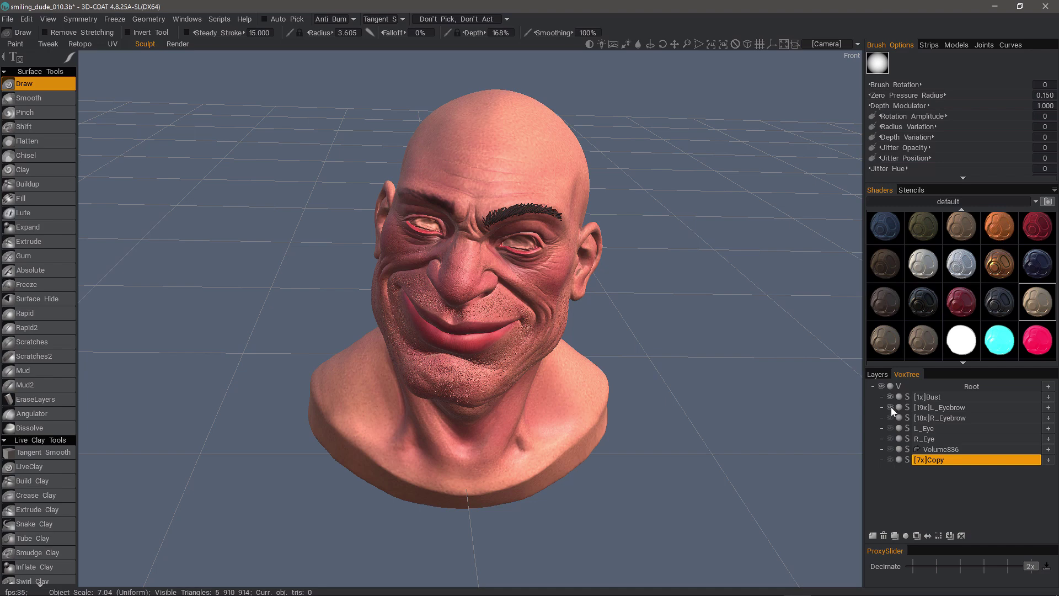
left_click(890, 408)
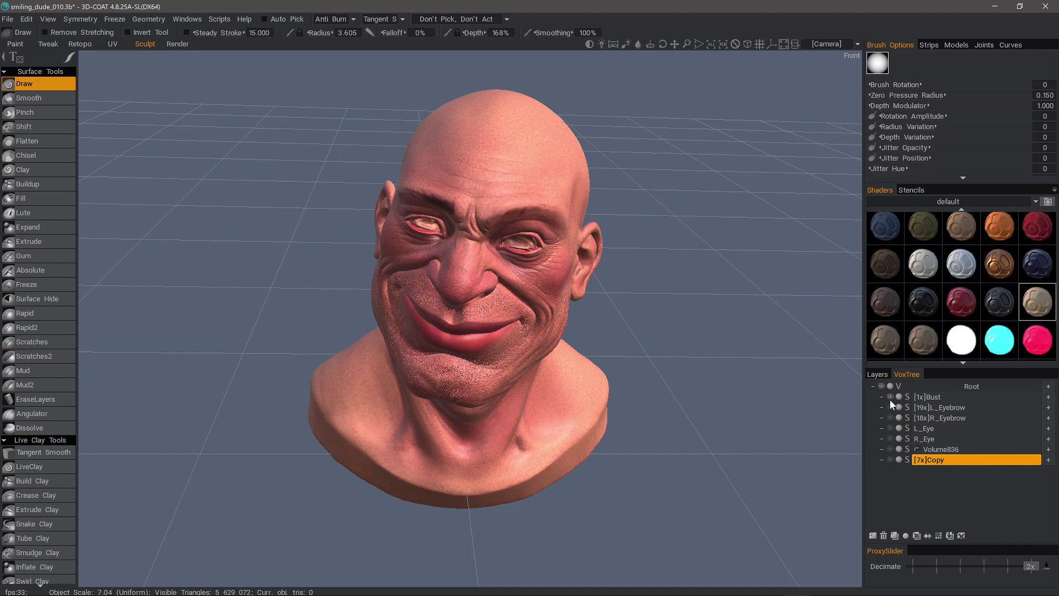
left_click(890, 398)
left_click(890, 397)
left_click(890, 407)
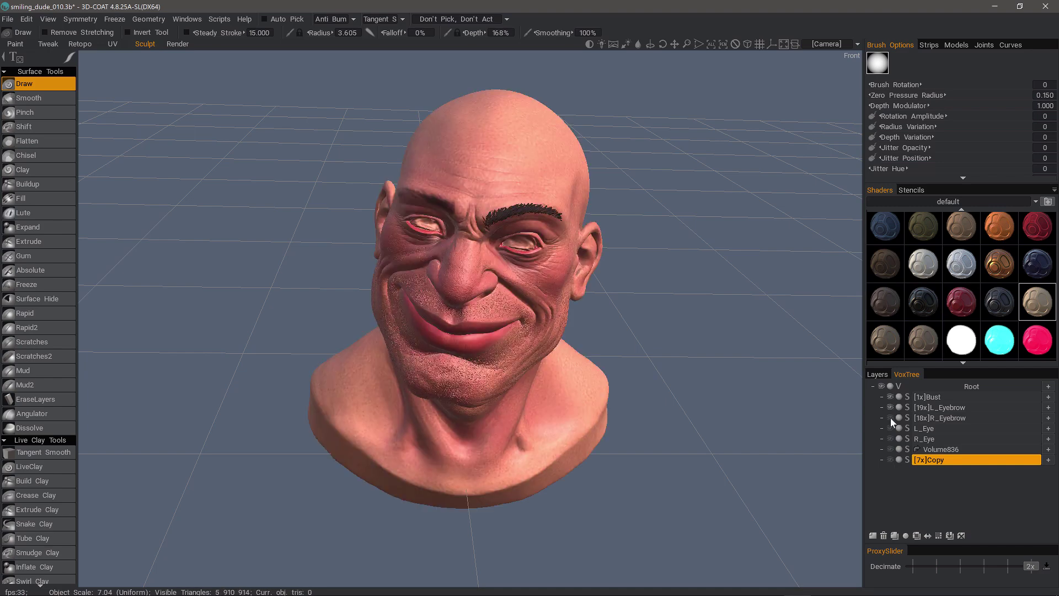
left_click(890, 417)
left_click(889, 428)
left_click(890, 438)
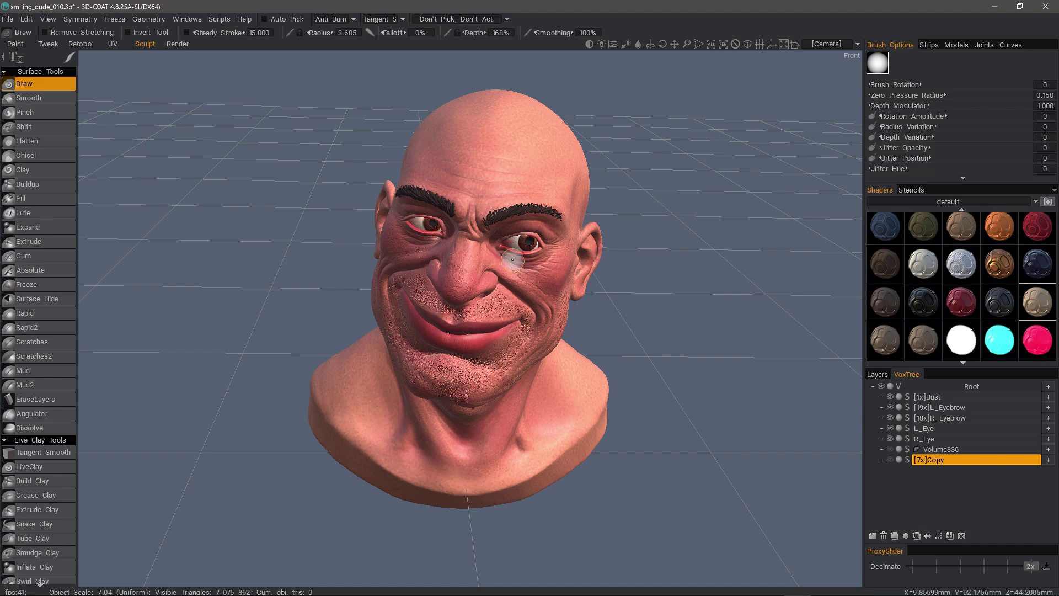
- Isolate the Copy object for viewing by showing it and hiding the Bust, both eyebrows and both eyes
left_click(890, 459)
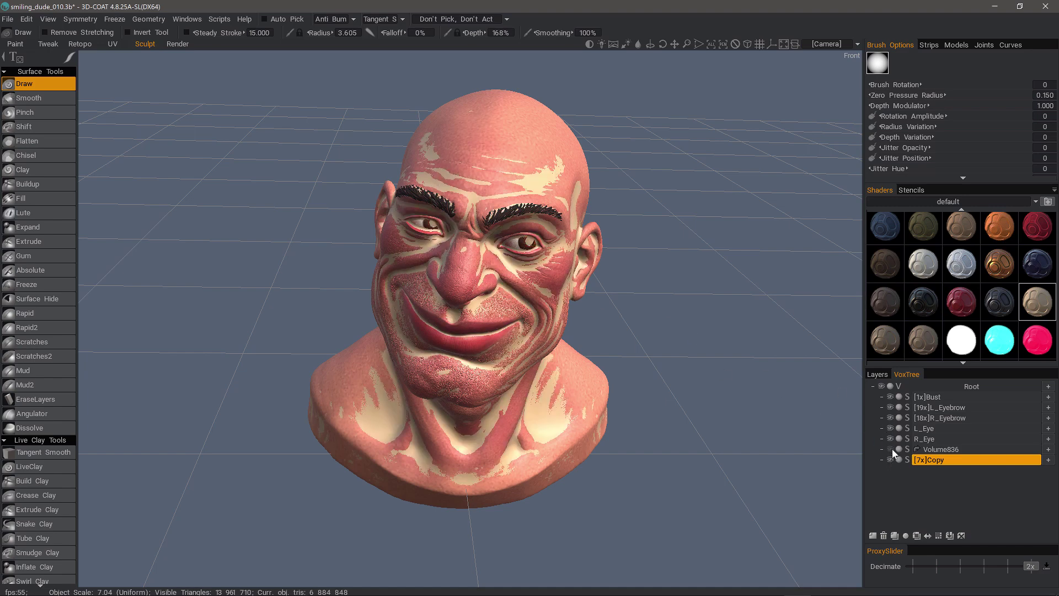
left_click(889, 396)
left_click(890, 408)
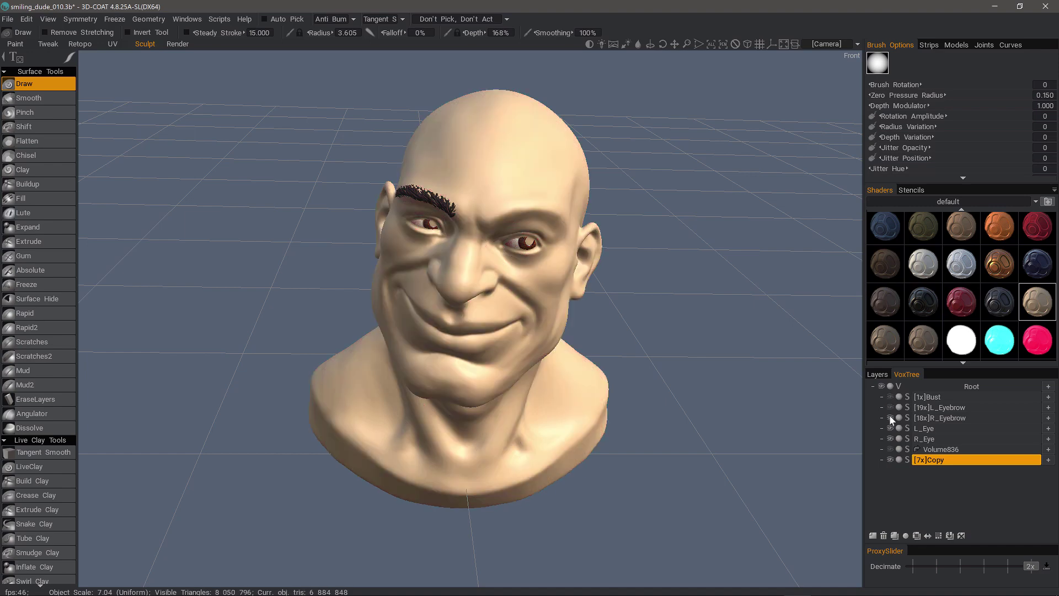
left_click(889, 418)
left_click(889, 428)
left_click(890, 439)
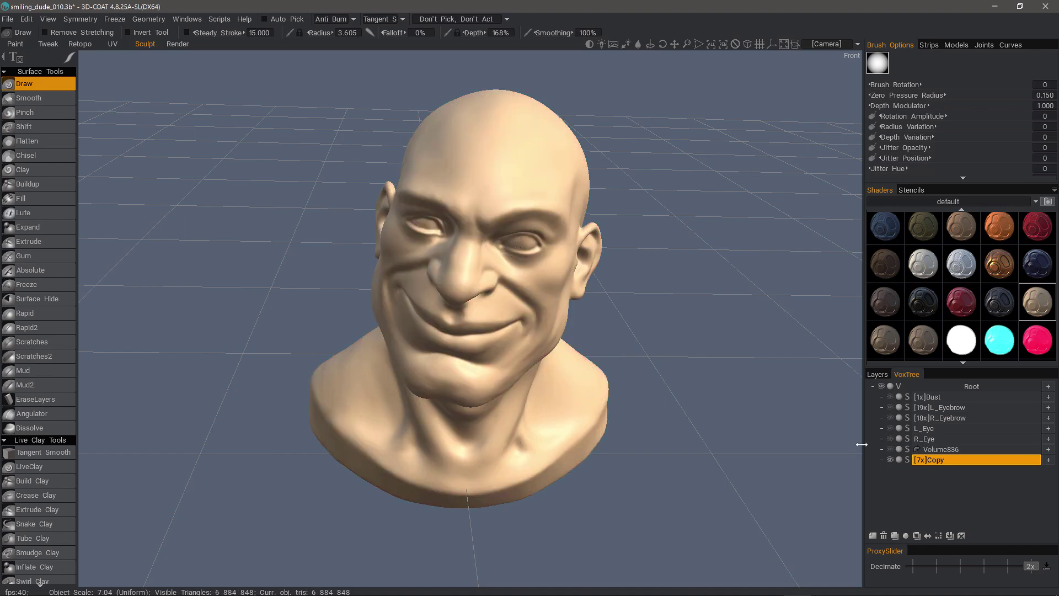
left_click_drag(854, 445, 825, 426)
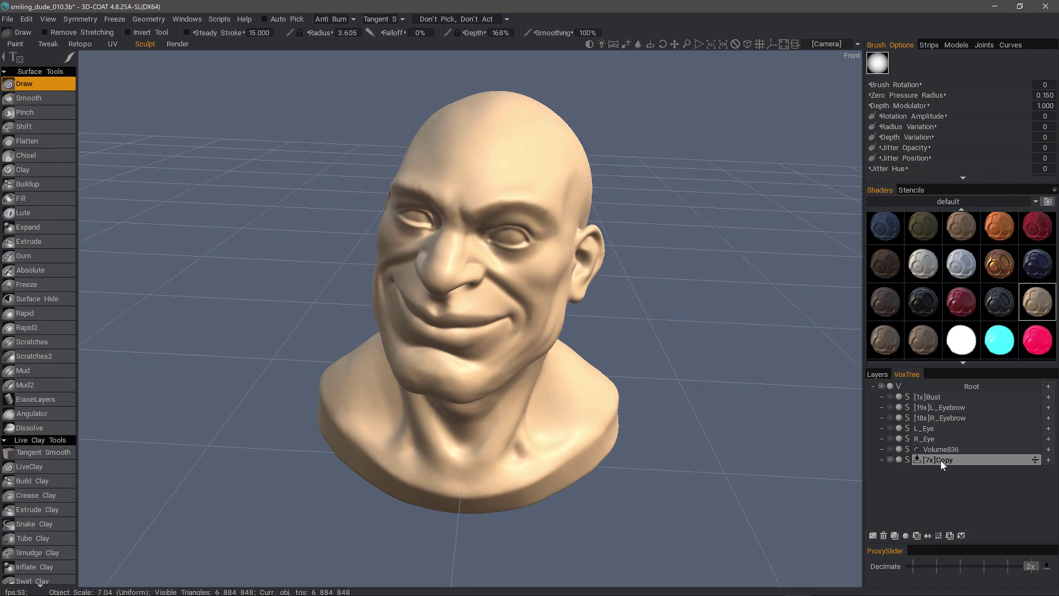
left_click(941, 461)
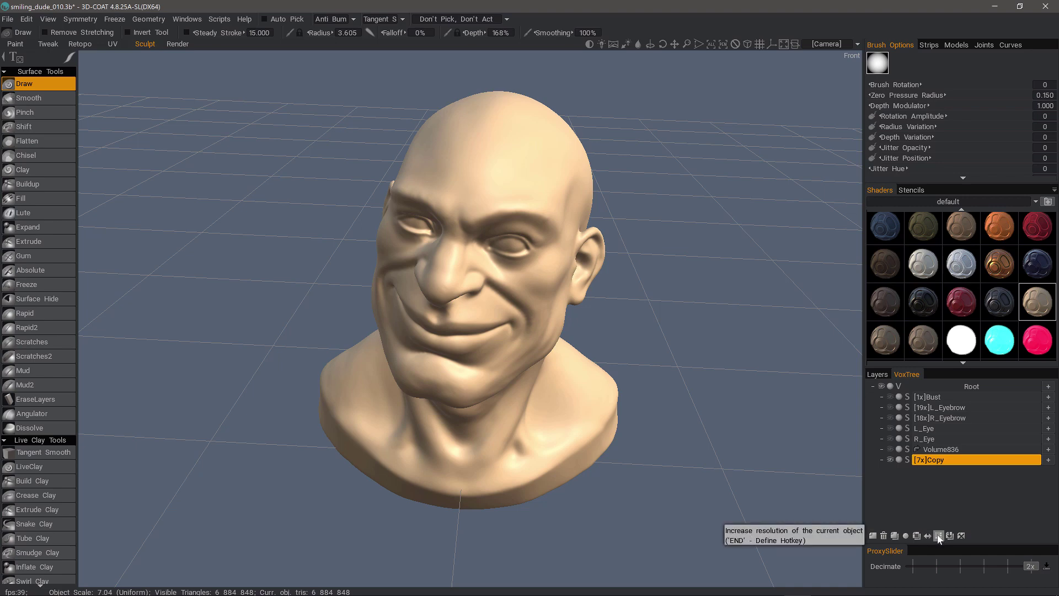
scroll(45, 206, "down", 10)
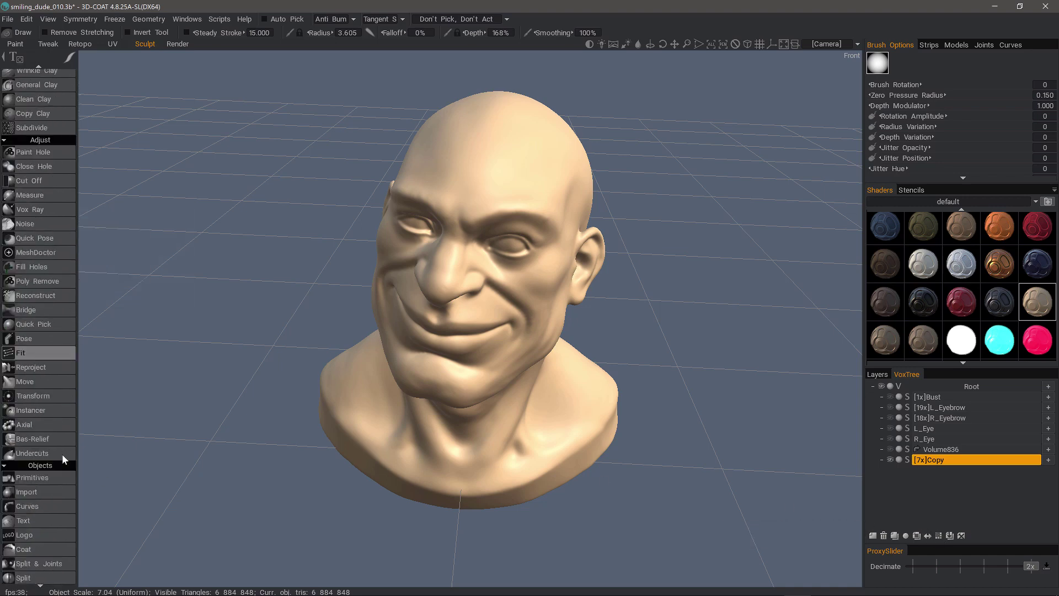
scroll(58, 515, "down", 6)
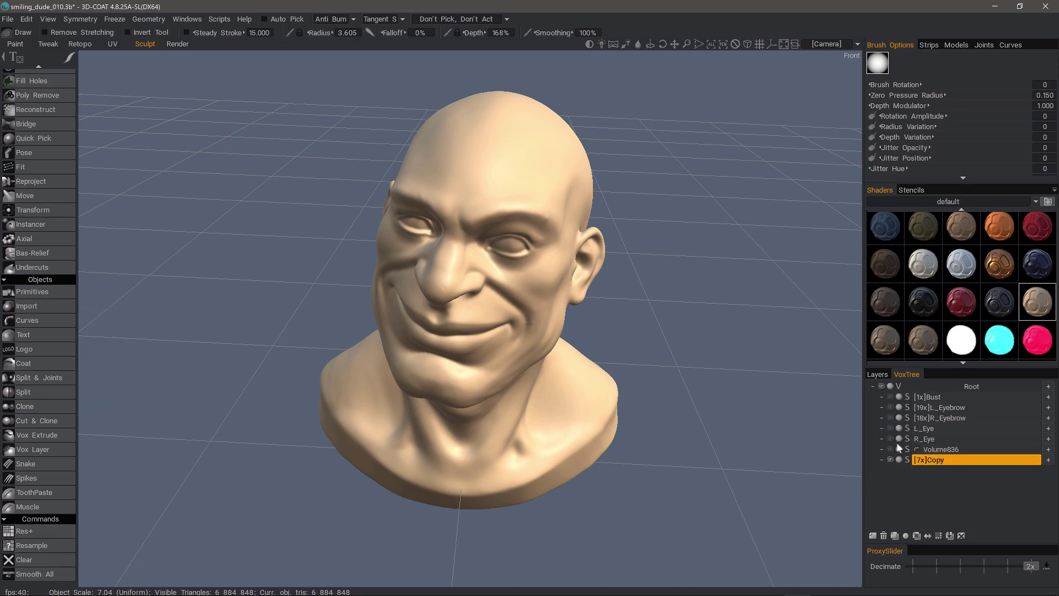
- Hide Copy, show the Bust alone, and examine its detailed surface from several angles
left_click(890, 460)
left_click(889, 396)
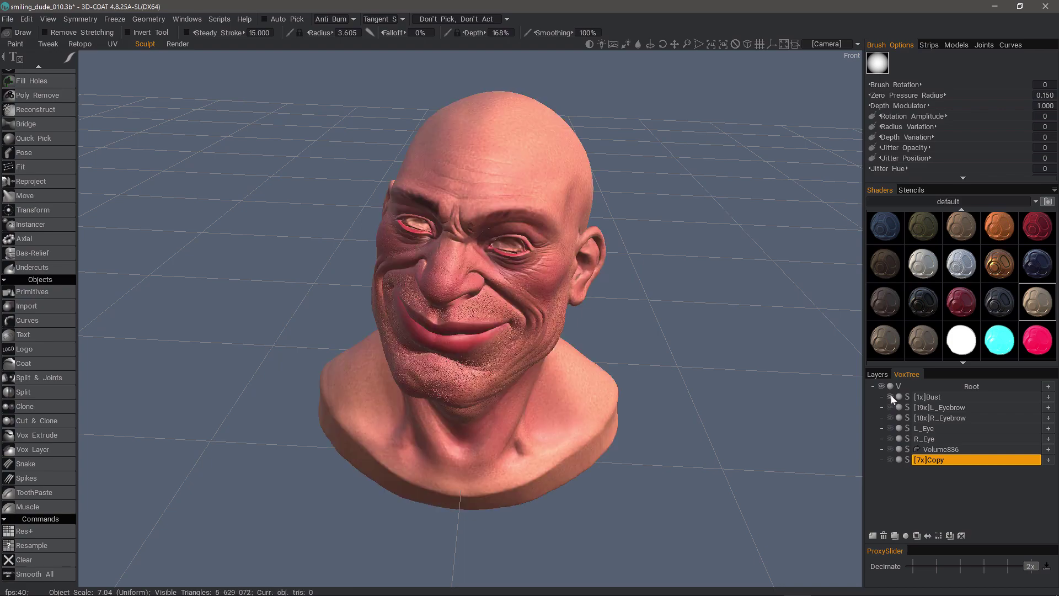
left_click_drag(490, 281, 464, 384, "alt")
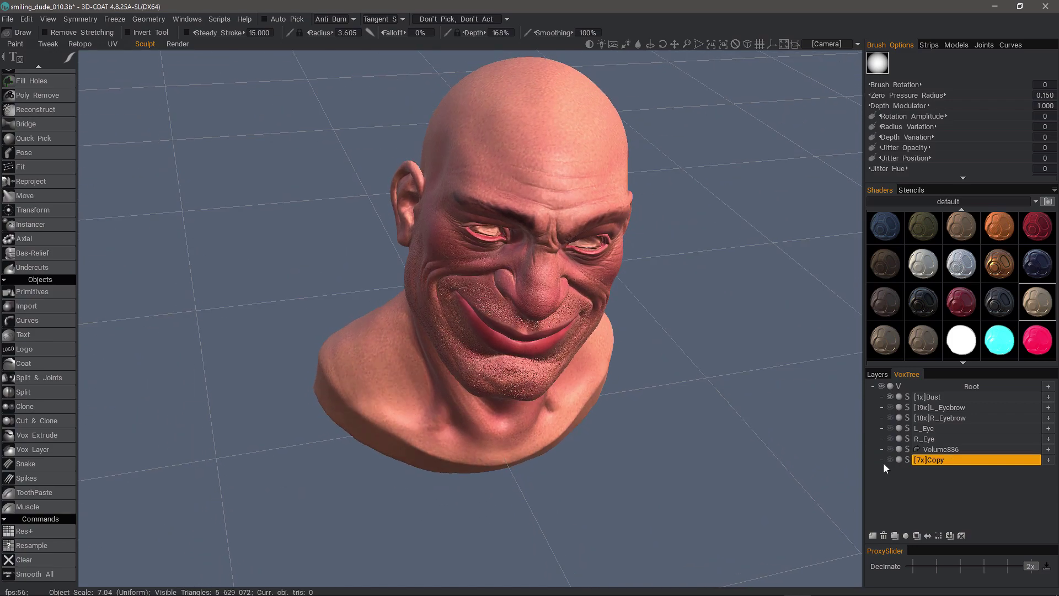
mouse_move(463, 317)
left_mouse_down("alt")
mouse_move(512, 300)
mouse_move(562, 322)
mouse_move(560, 304)
left_mouse_up("alt")
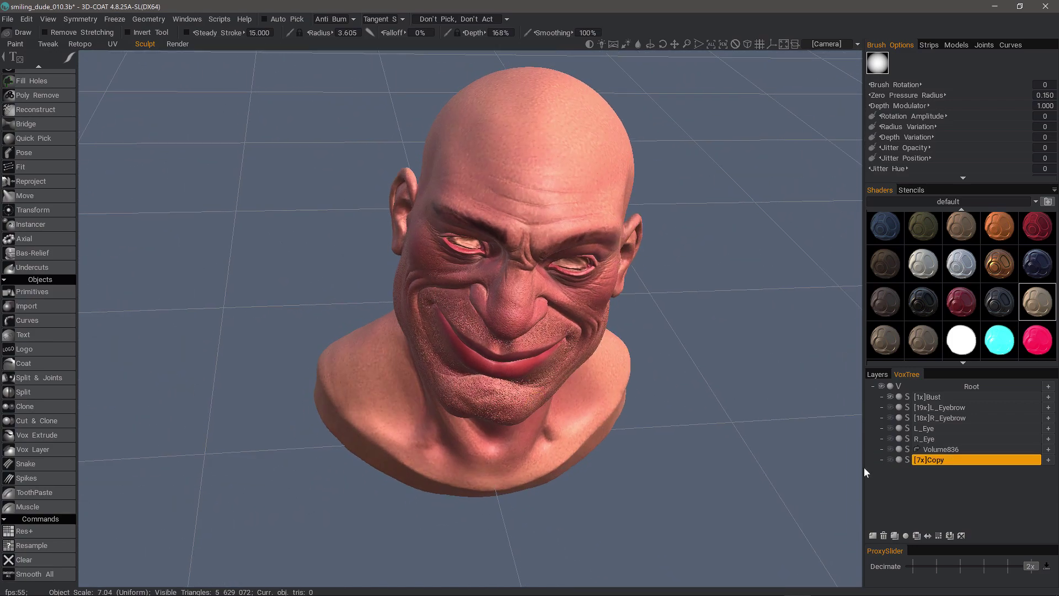
- Make Copy, both eyebrows and both eyes visible together with the Bust
left_click(890, 459)
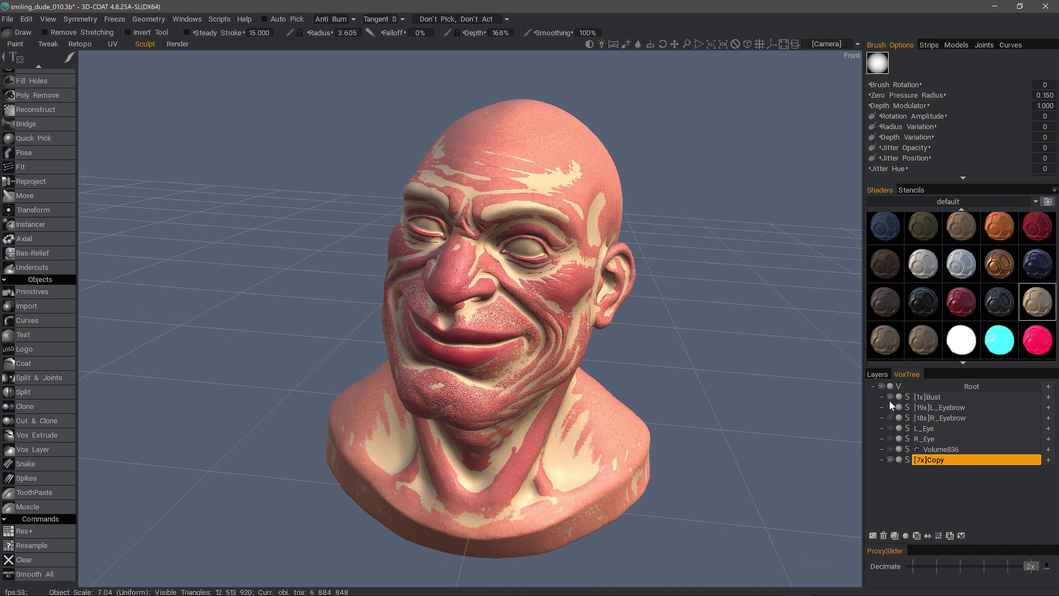
left_click(889, 407)
left_click(890, 417)
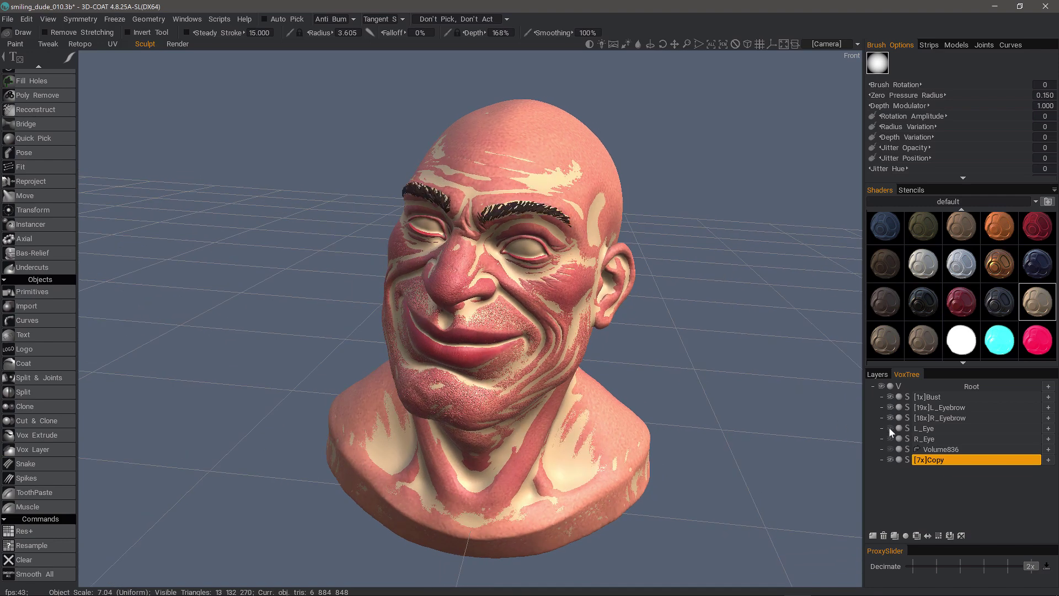
left_click(889, 428)
left_click(890, 439)
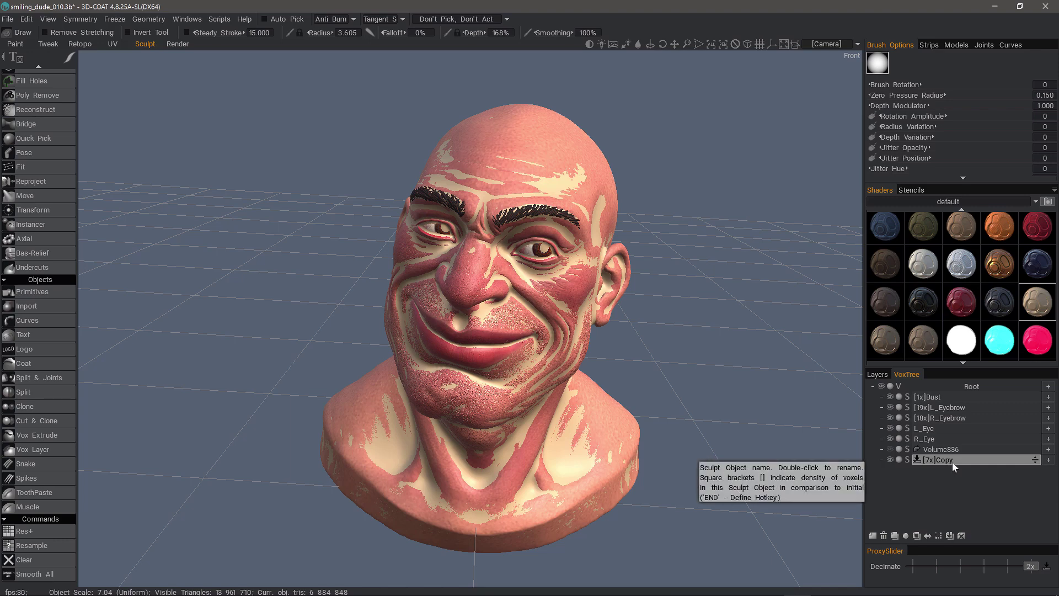
- Select Copy as the current object and activate the Reproject tool, moving its options clear of the tool list
left_click(952, 461)
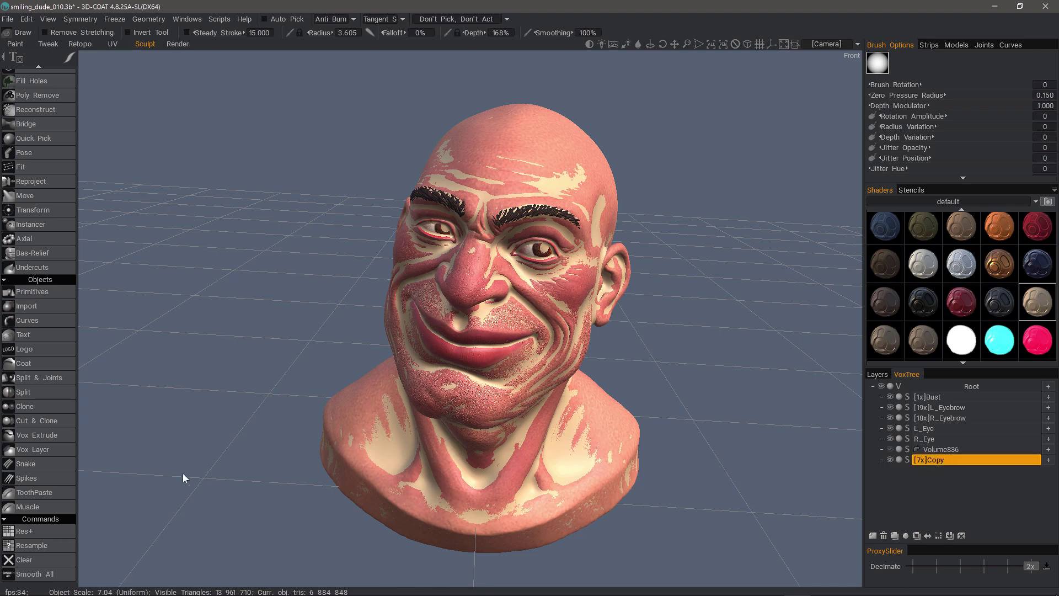
scroll(61, 304, "up", 5)
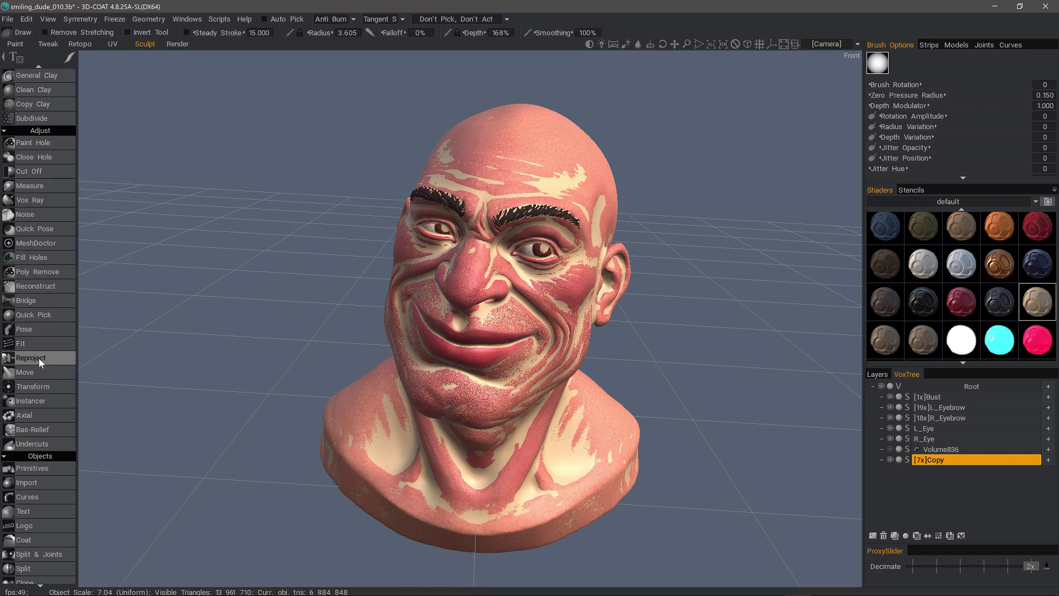
left_click(43, 356)
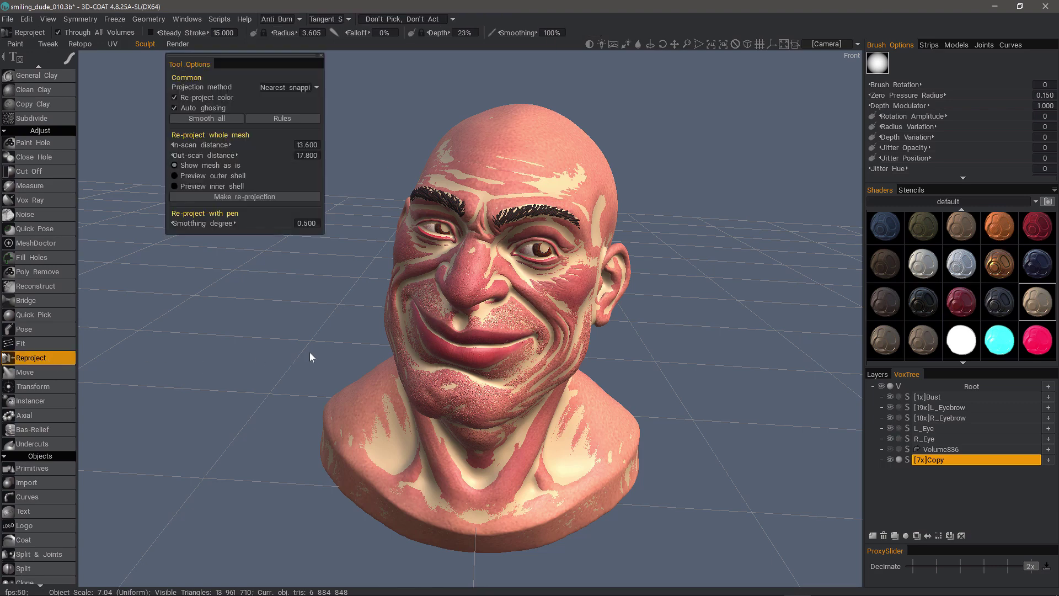
left_click_drag(265, 64, 282, 134)
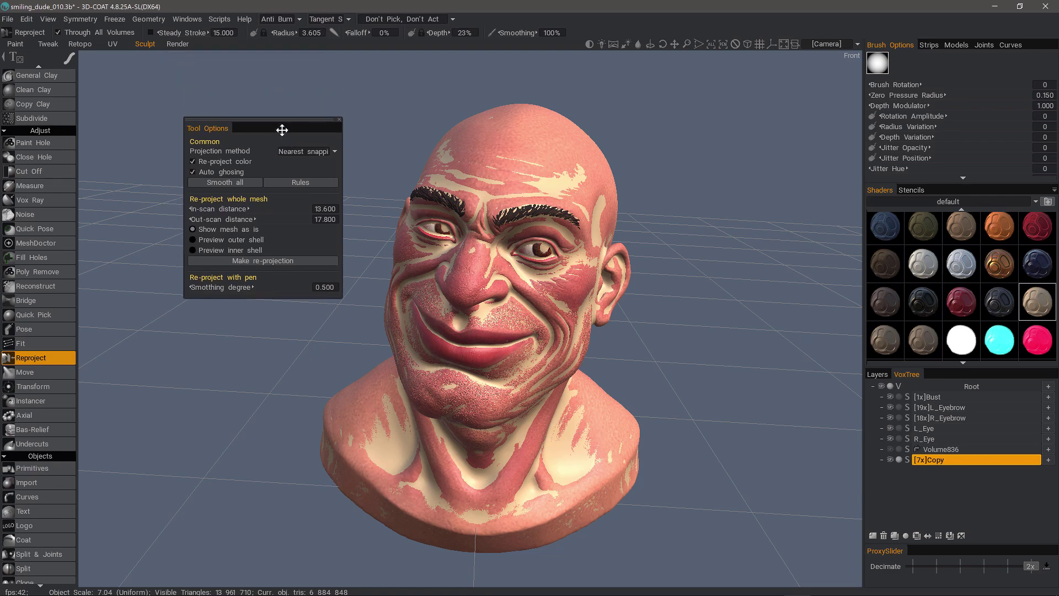
- Review the Nearest and Outer snapping projection methods, keep Nearest snapping, and turn off Re-project color
left_click(310, 157)
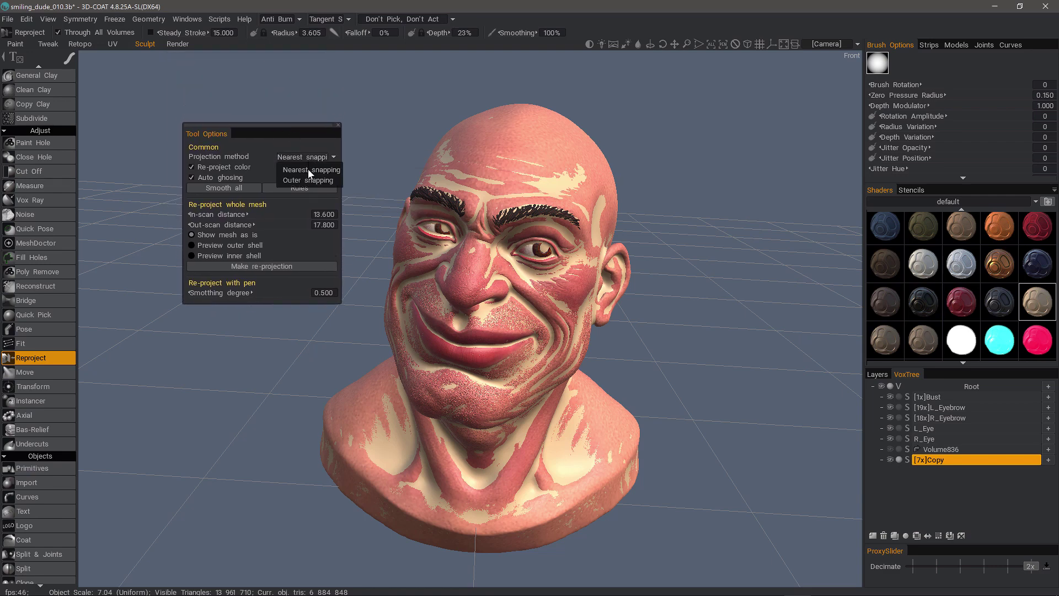
left_click(235, 157)
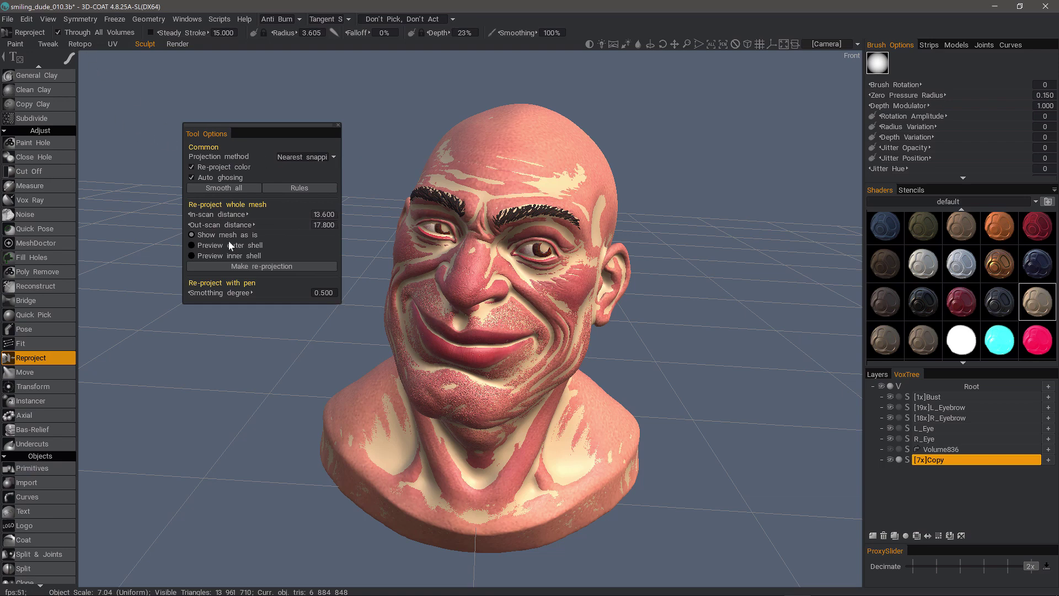
left_click(299, 156)
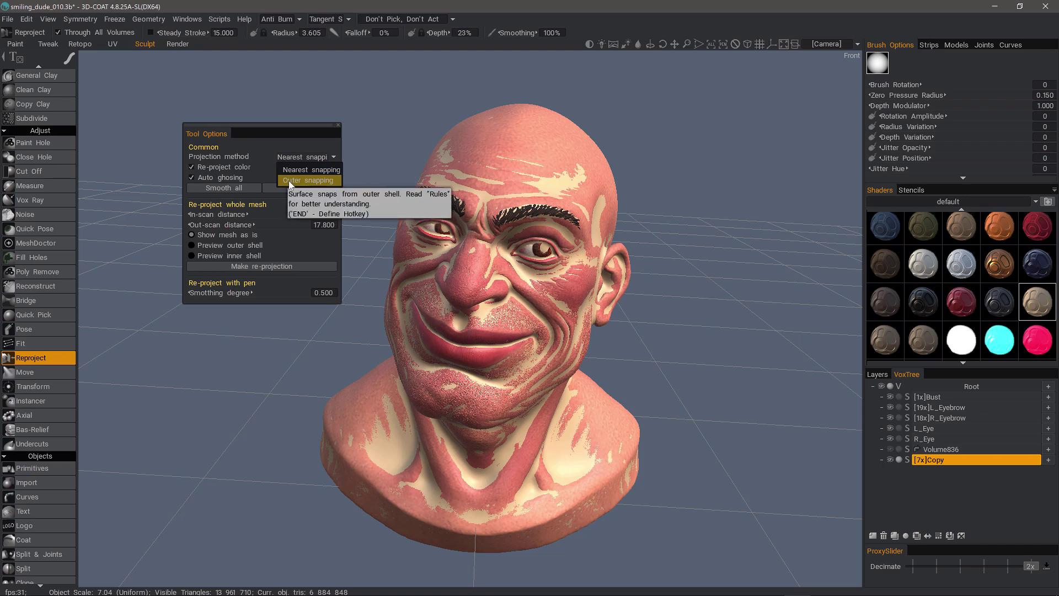
left_click(247, 178)
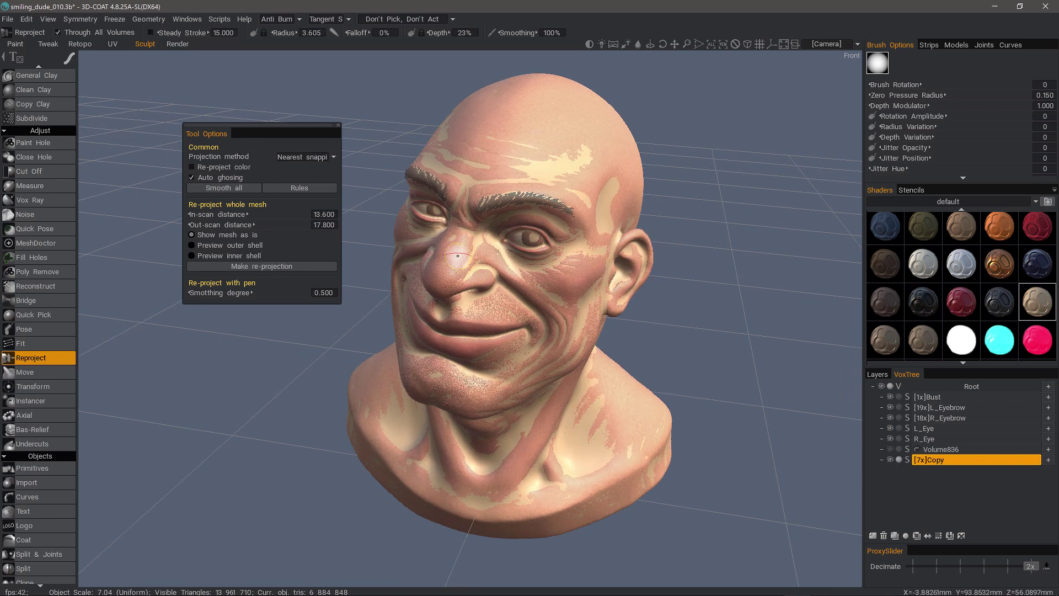
- Turn Auto ghosting off and back on to compare its effect, and open the Reproject tool's rules for reading
left_click(192, 177)
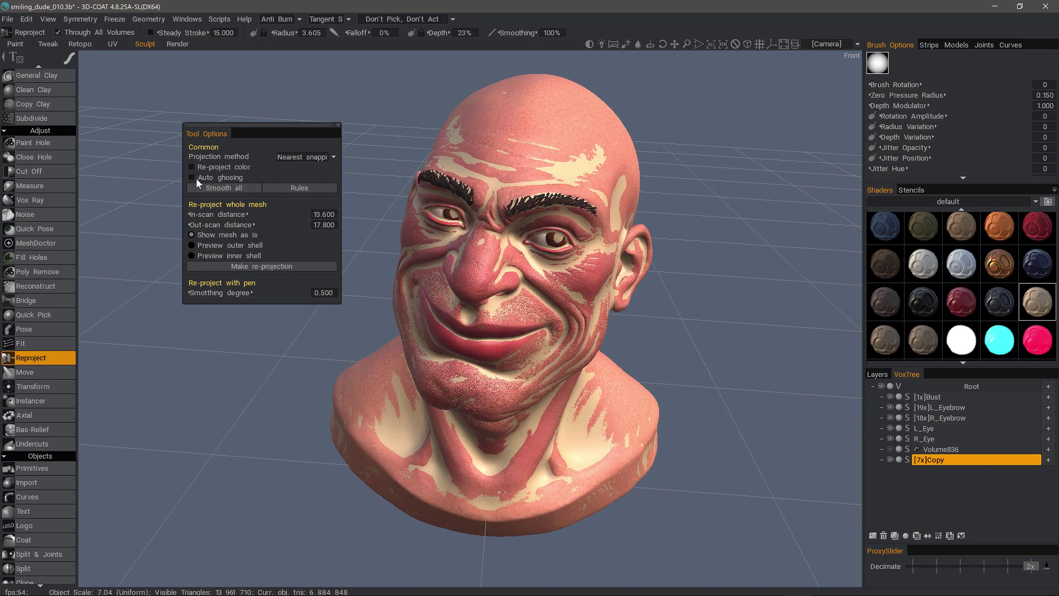
left_click(192, 177)
left_click_drag(375, 259, 380, 258)
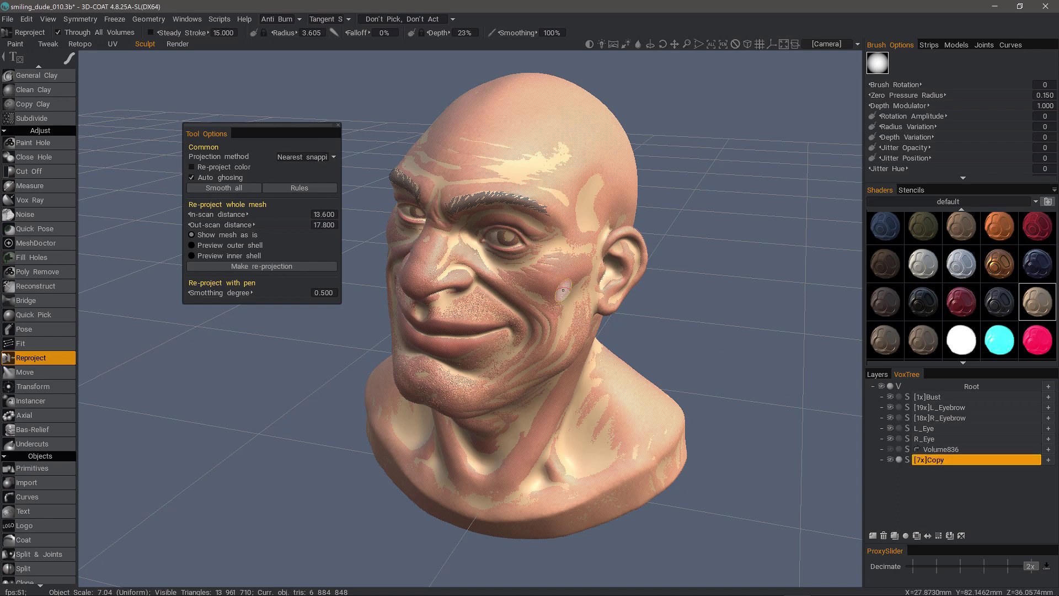
left_click(297, 188)
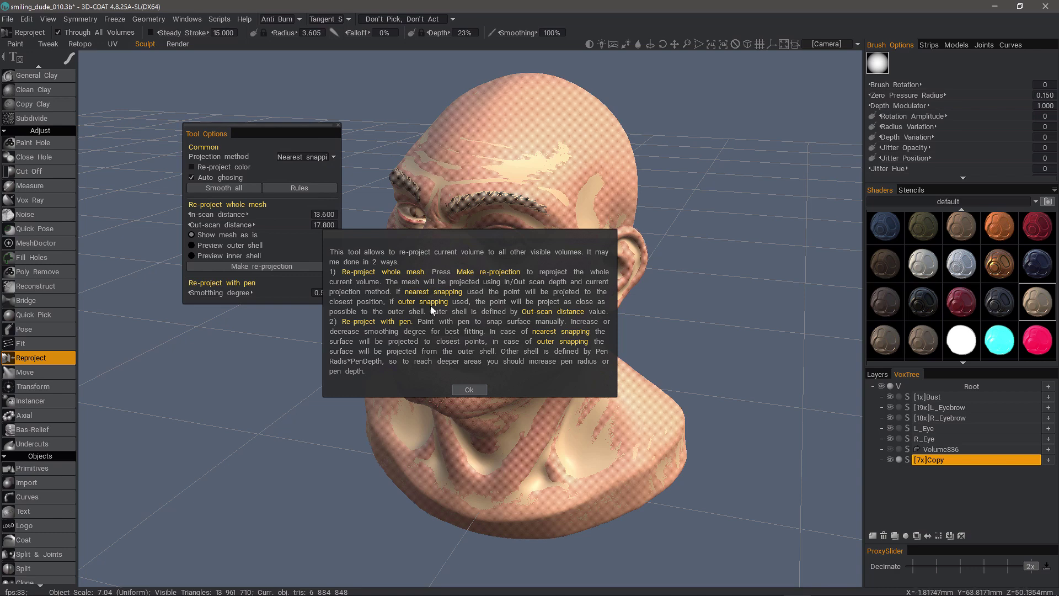
- Close the rules and re-project the Copy with pen strokes beside the nose and along the eyebrow, reducing the brush radius to 2.664
left_click(469, 390)
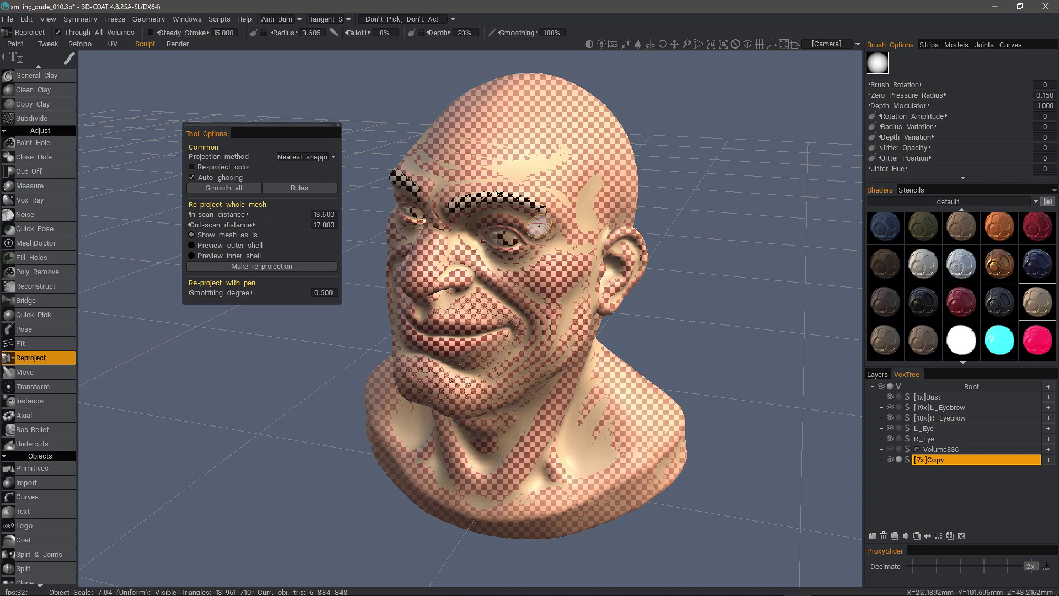
mouse_move(542, 264)
left_mouse_down()
mouse_move(551, 249)
mouse_move(526, 267)
mouse_move(484, 257)
mouse_move(456, 234)
mouse_move(444, 248)
mouse_move(487, 238)
left_mouse_up()
right_click_drag(488, 238, 447, 294, "alt")
left_click_drag(475, 250, 464, 251, "alt")
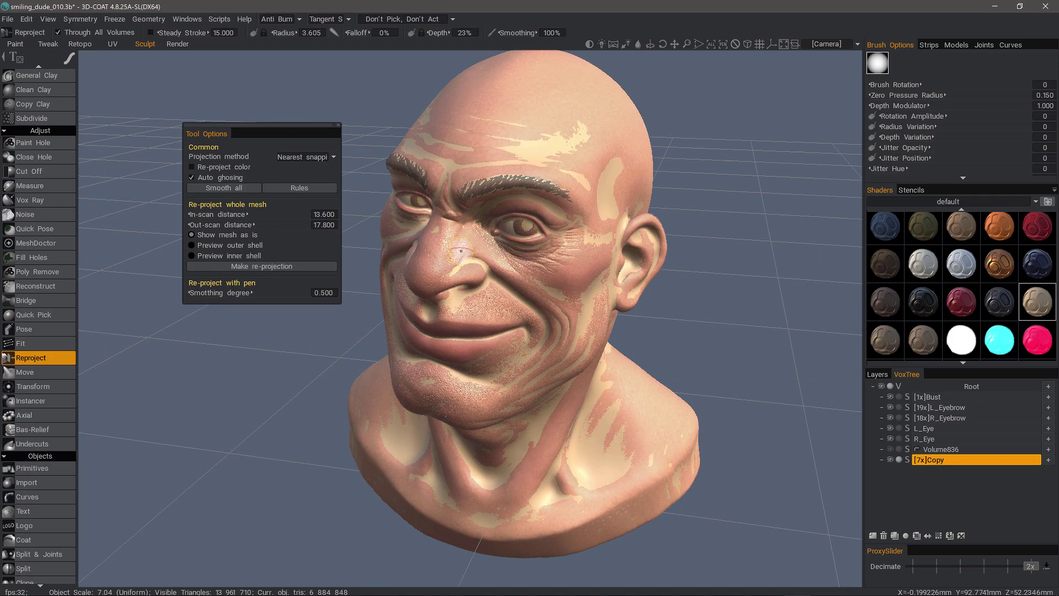
right_click_drag(463, 254, 456, 254)
mouse_move(465, 255)
left_mouse_down()
mouse_move(480, 262)
mouse_move(457, 267)
left_mouse_up()
mouse_move(471, 188)
left_mouse_down()
mouse_move(534, 183)
mouse_move(511, 188)
mouse_move(574, 198)
left_mouse_up()
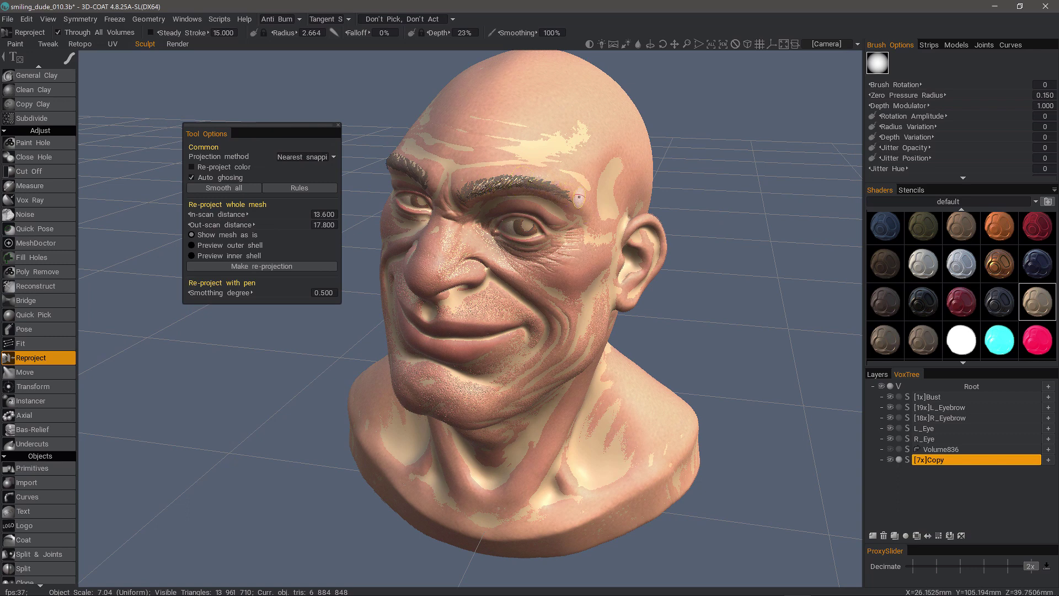
- Undo the pen re-projection strokes beside the nose and on the eyebrow
key("ctrl+z")
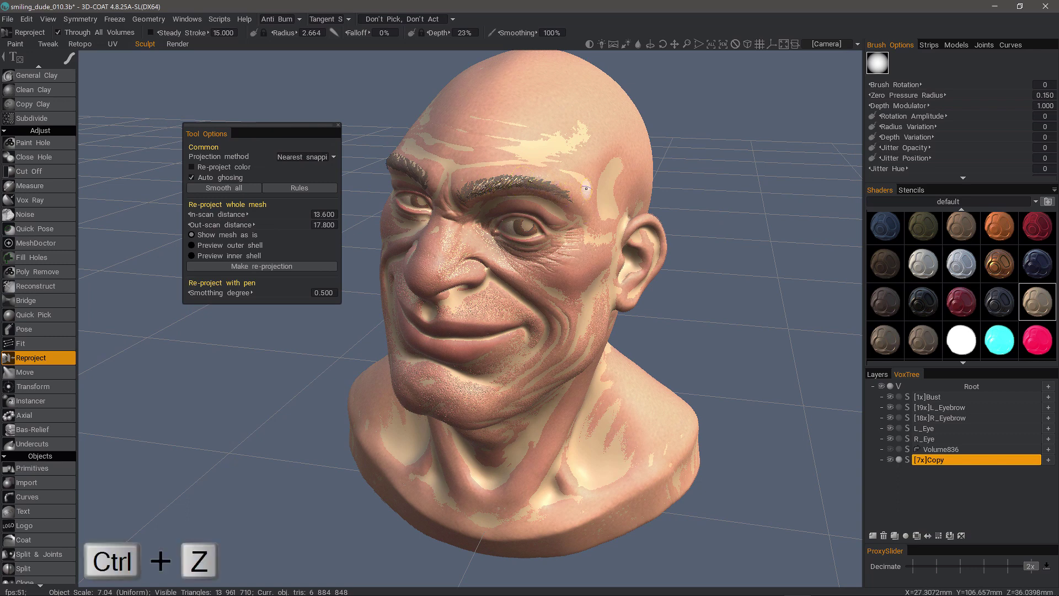
key("ctrl+z")
key("ctrl+z")
key("ctrl+z")
key("ctrl+z")
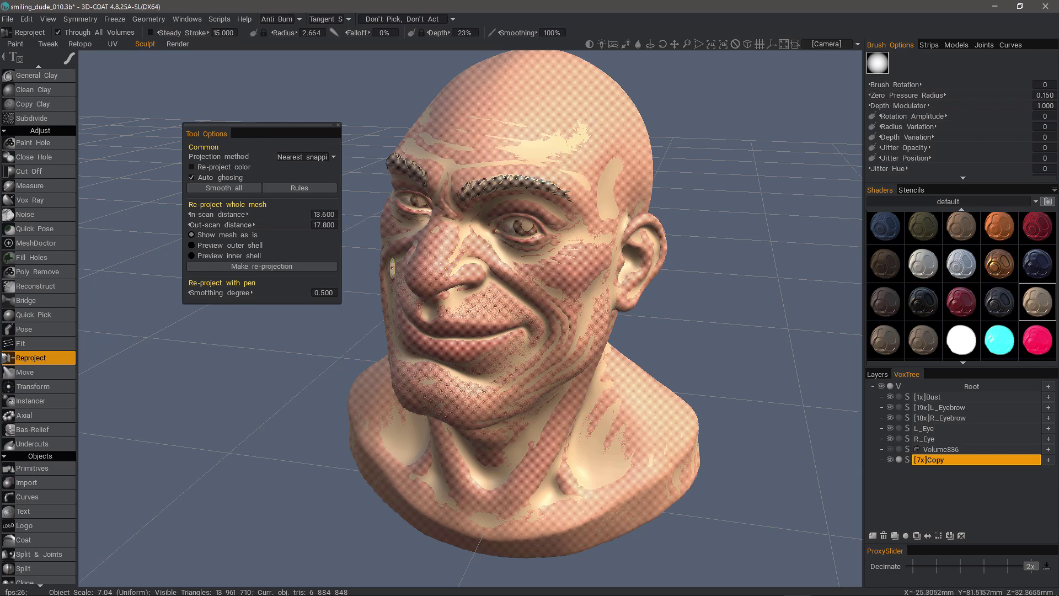
- Compare the outer and inner shell previews, and set the Out-scan distance to 23.000 while previewing the outer shell
left_click(191, 245)
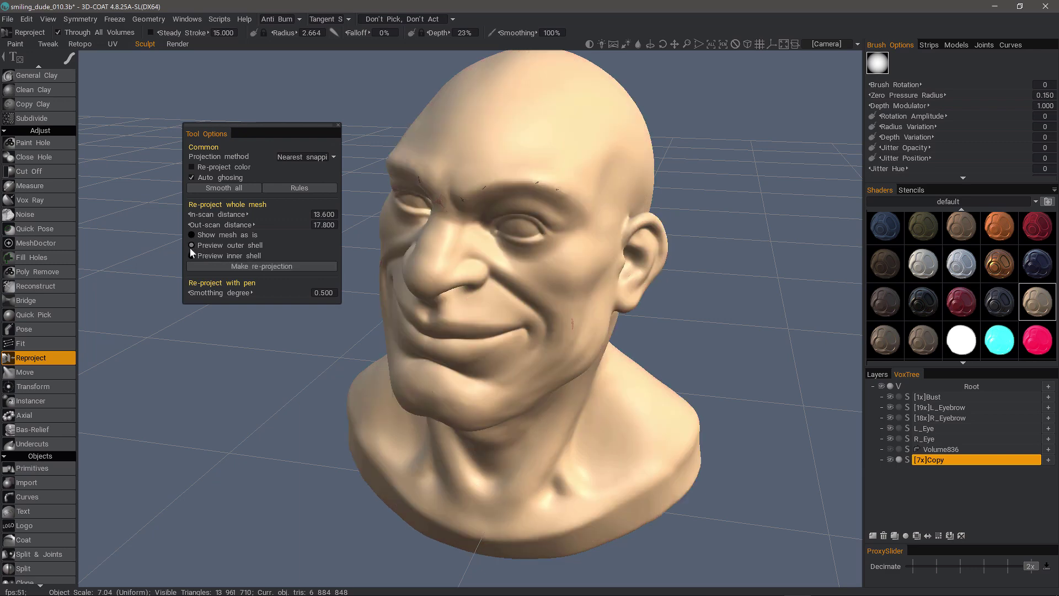
left_click(191, 256)
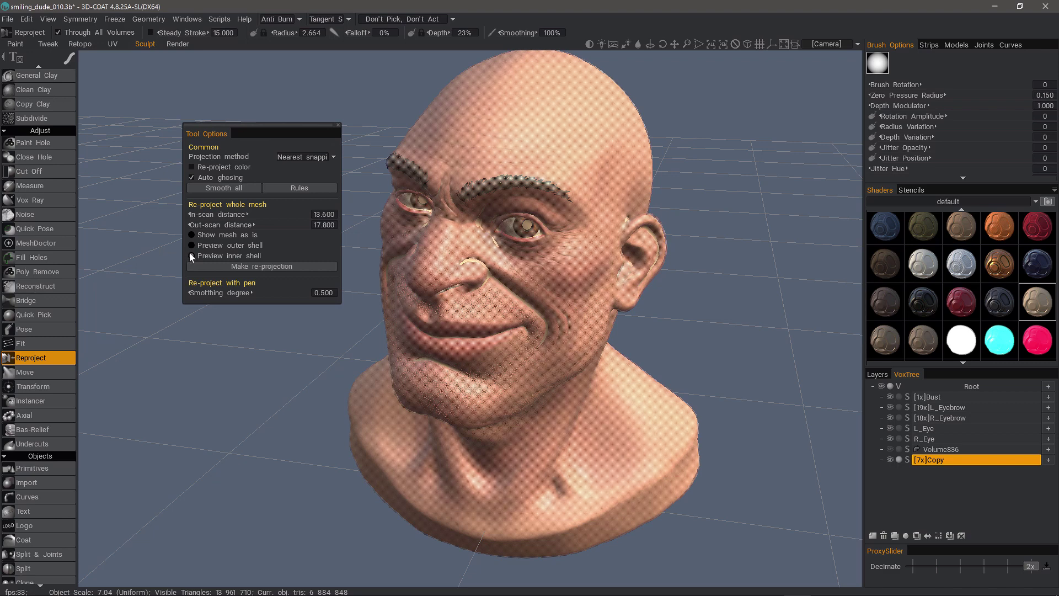
left_click(192, 244)
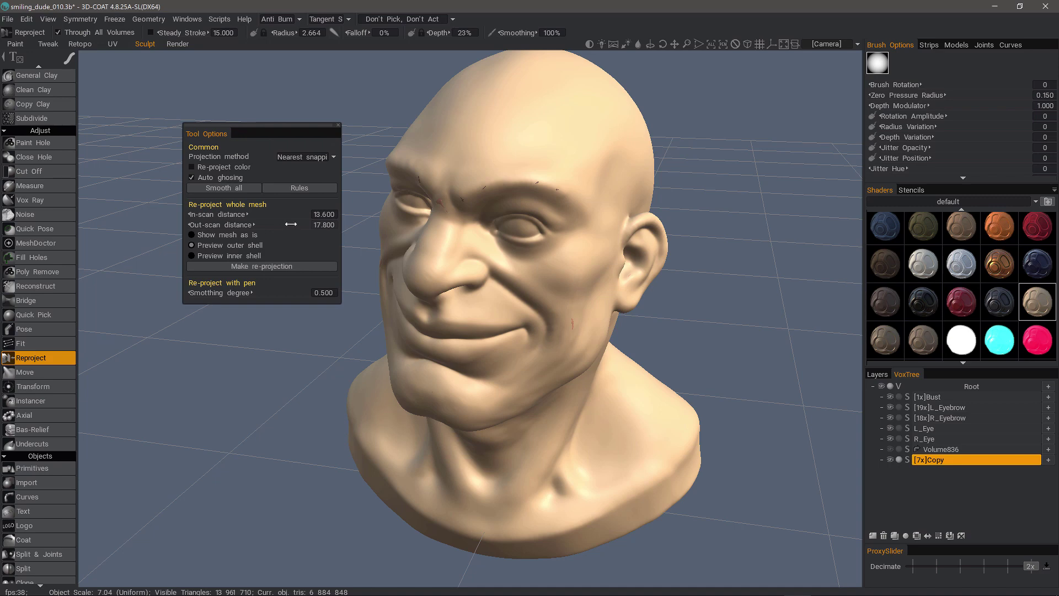
mouse_move(291, 224)
left_mouse_down()
mouse_move(245, 223)
mouse_move(288, 226)
left_mouse_up()
- Preview the inner shell and set the In-scan distance to 30.200
left_click(193, 255)
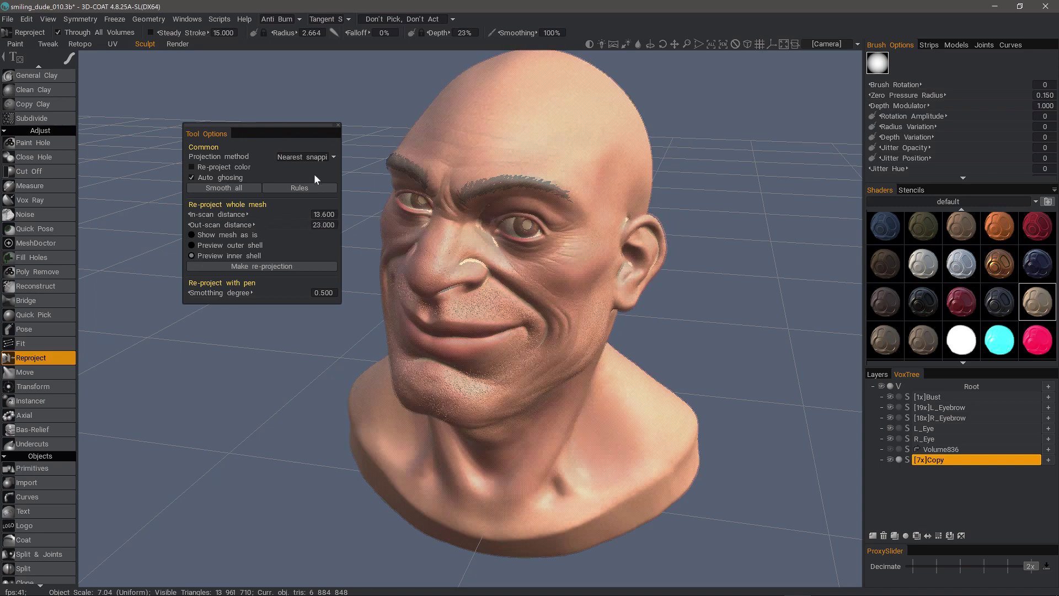
left_click_drag(260, 214, 254, 214)
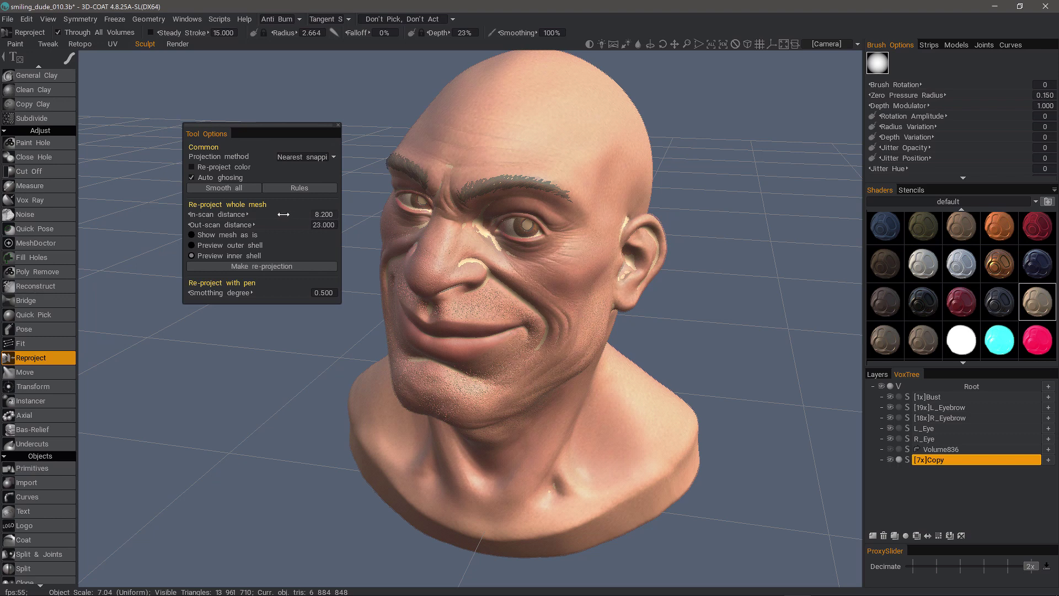
left_click_drag(279, 214, 332, 218)
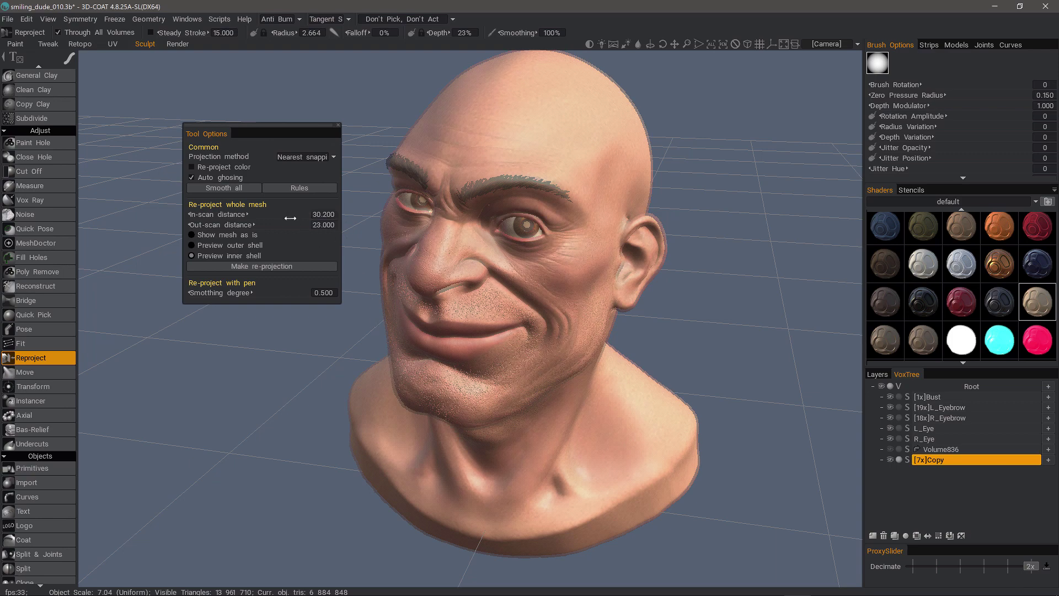
- Hide the Bust, both eyebrows and both eyes so that only the Copy remains visible
left_click_drag(339, 321, 336, 319, "alt")
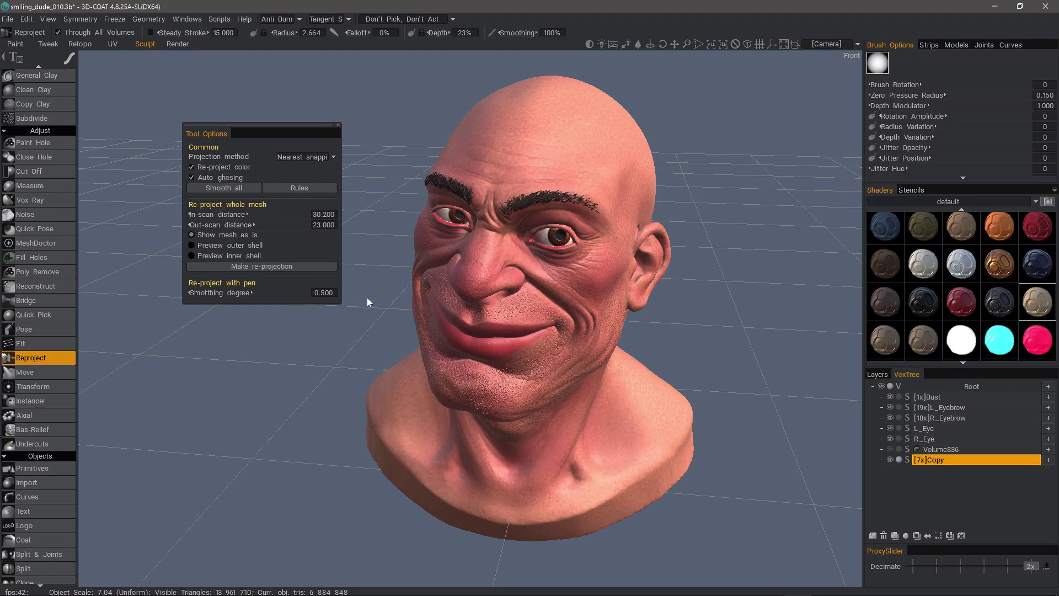
left_click(890, 397)
left_click(890, 408)
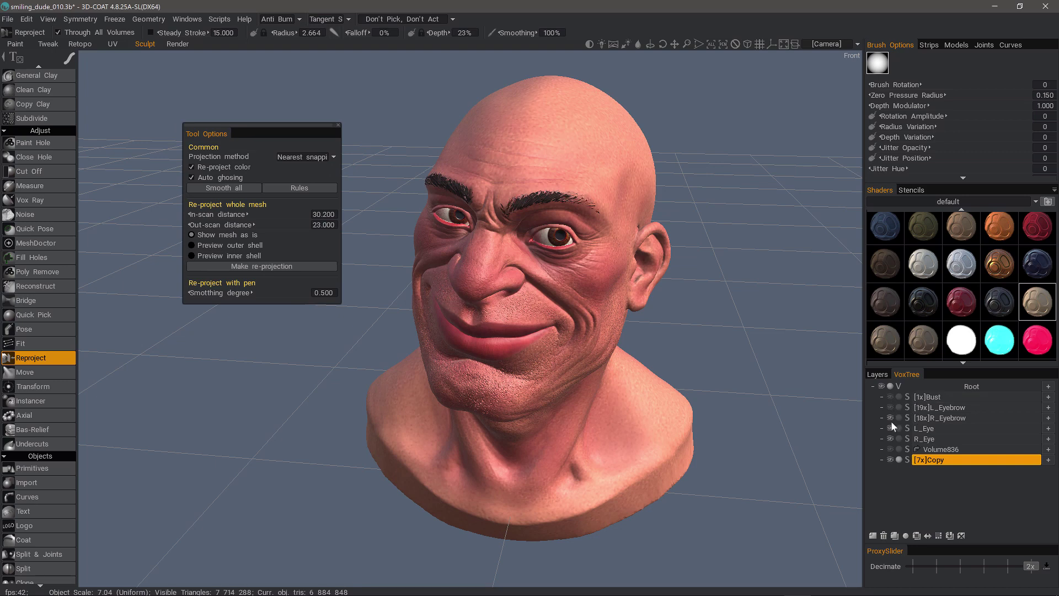
left_click(888, 428)
left_click(889, 437)
- Examine the re-projected detail and color on the Copy from several angles and distances, toggling its visibility off and on
left_click_drag(695, 361, 772, 356)
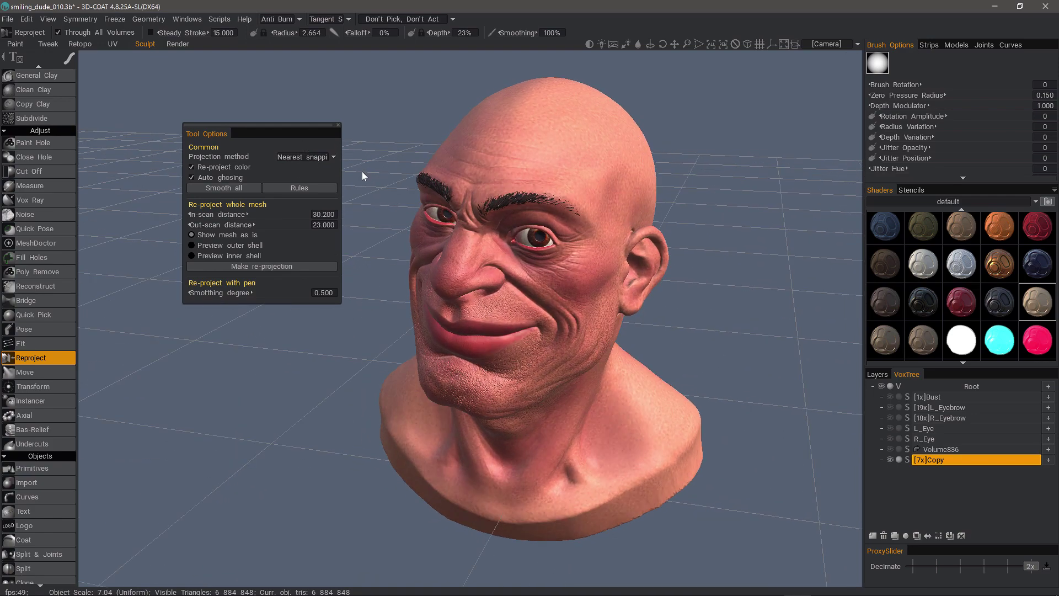
left_click_drag(635, 374, 657, 386)
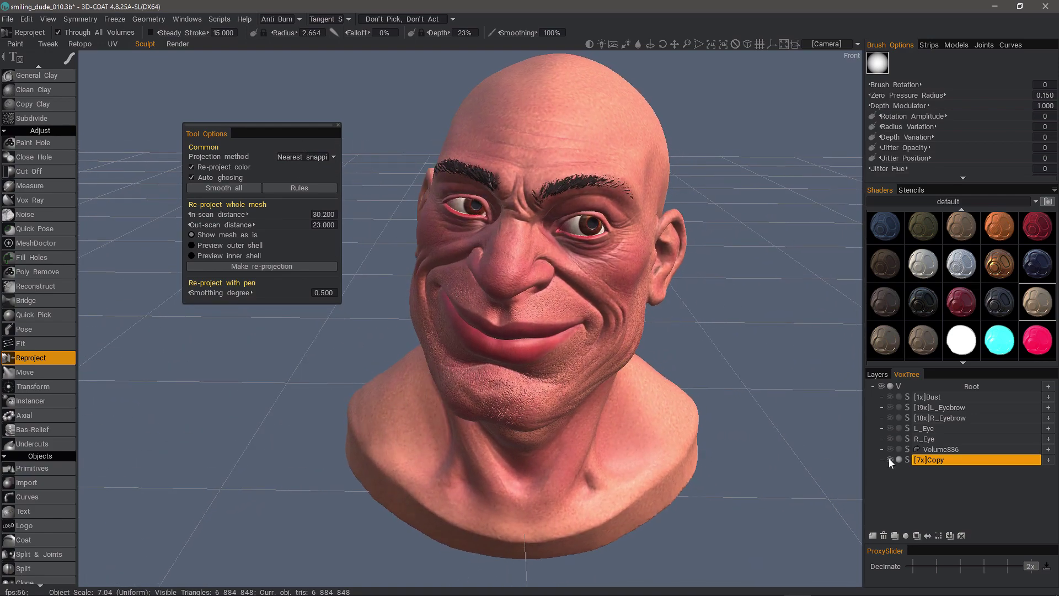
left_click(890, 460)
left_click(890, 459)
scroll(546, 277, "up", 5)
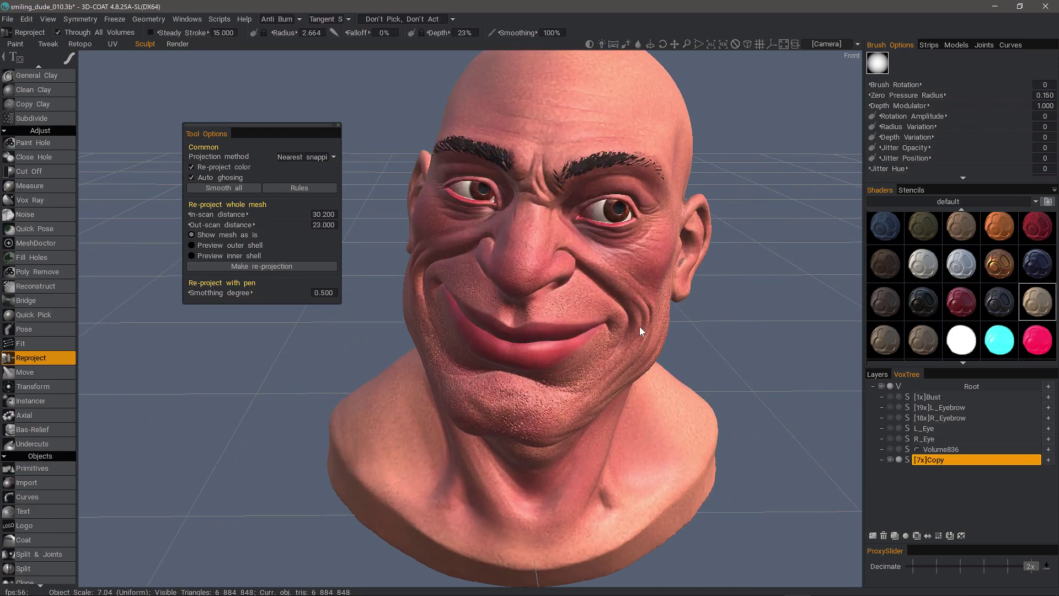
left_click_drag(414, 268, 485, 331, "alt")
scroll(530, 330, "down", 3)
right_click_drag(527, 330, 889, 400)
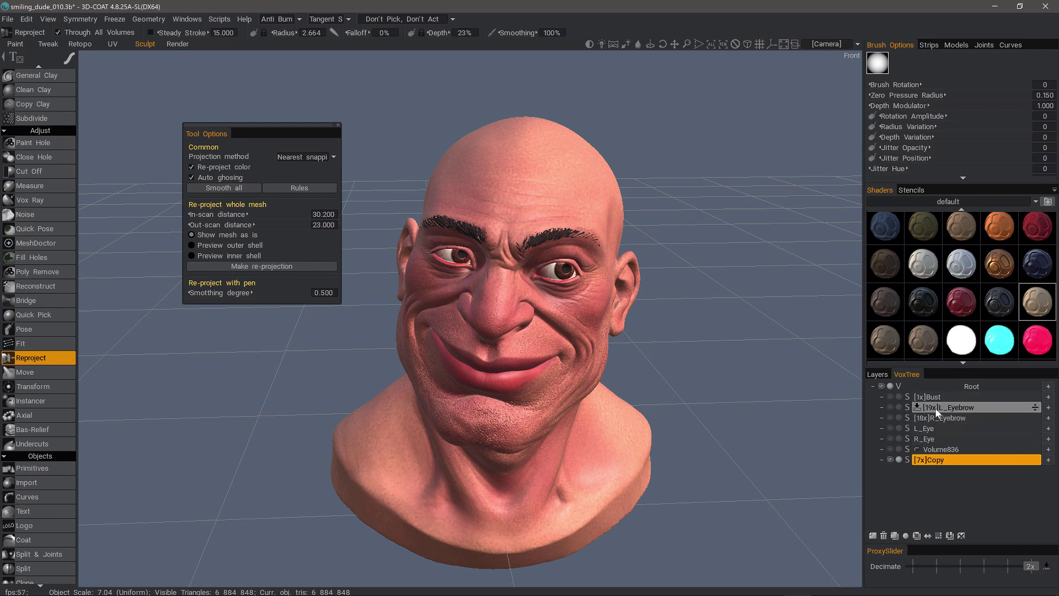
left_click_drag(623, 370, 544, 371, "alt")
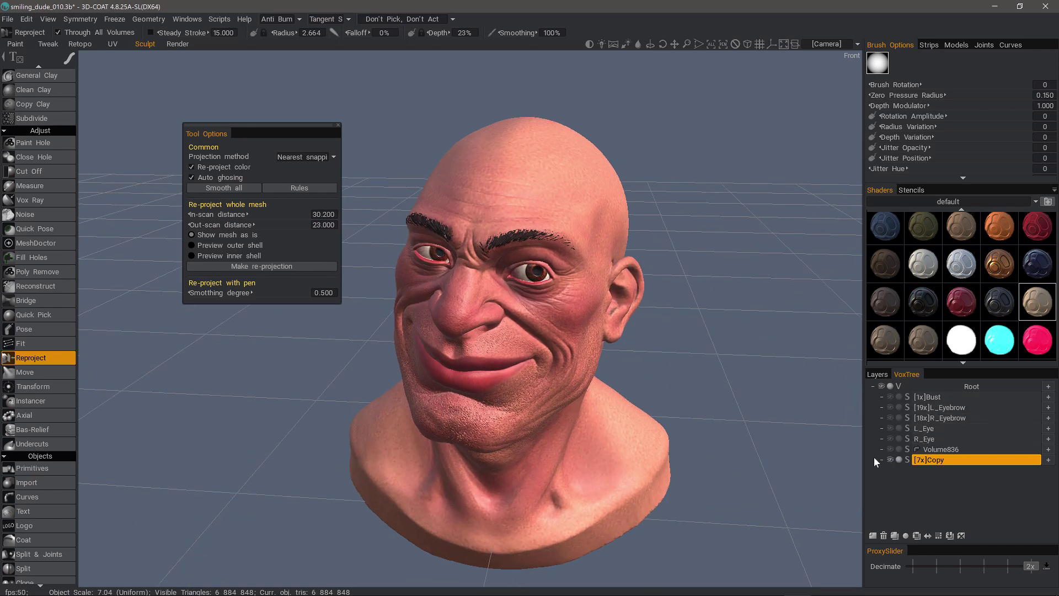